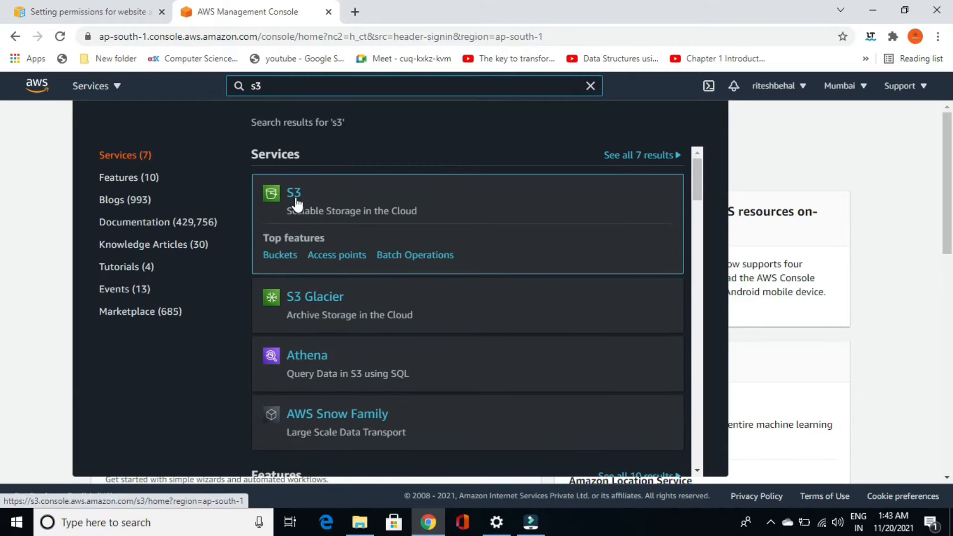
# Open the S3 service and start a new bucket named riteshtalks.com.
pyautogui.click(296, 204)
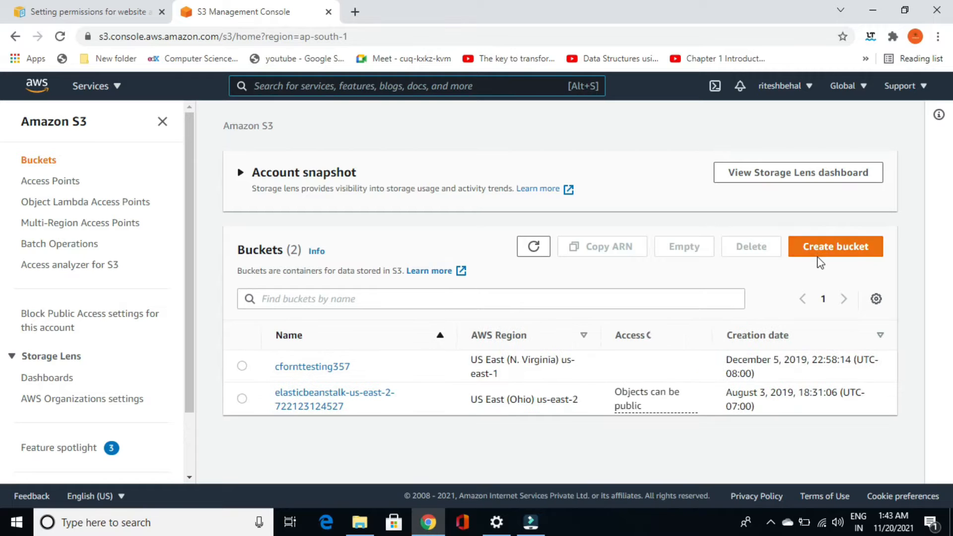
pyautogui.click(835, 247)
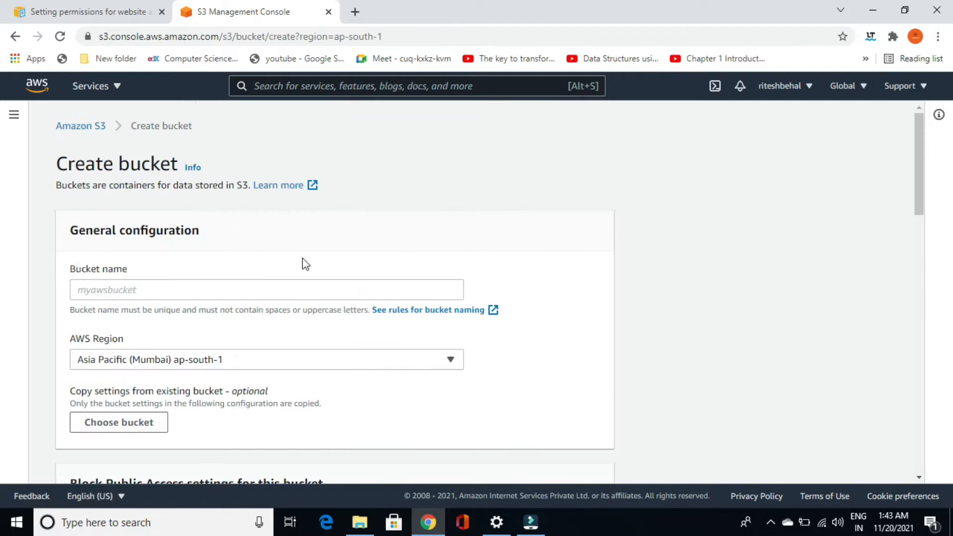
pyautogui.click(145, 288)
pyautogui.write('riteshtal')
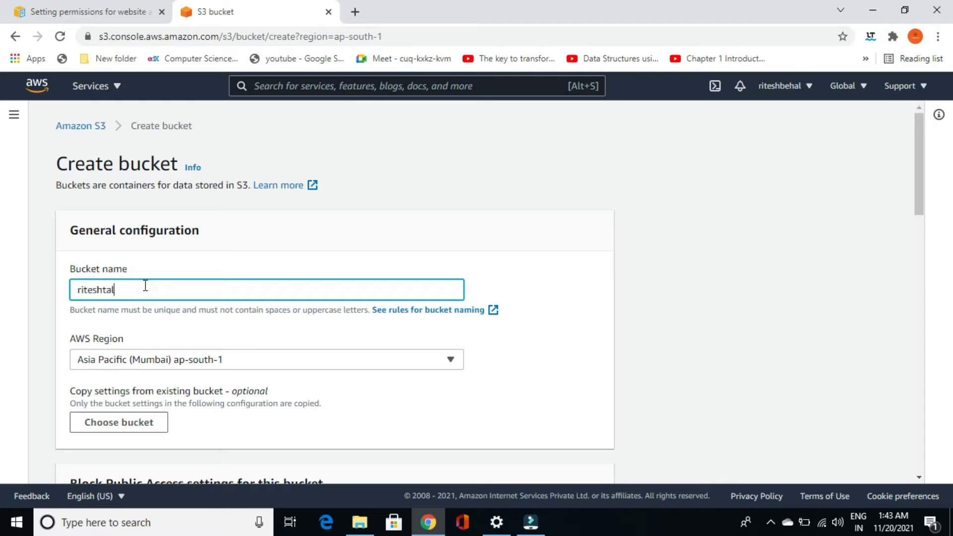
pyautogui.write('ks.com')
# Turn off Block all public access for the new bucket and acknowledge that its objects might become public.
pyautogui.scroll(-3, 248, 298)
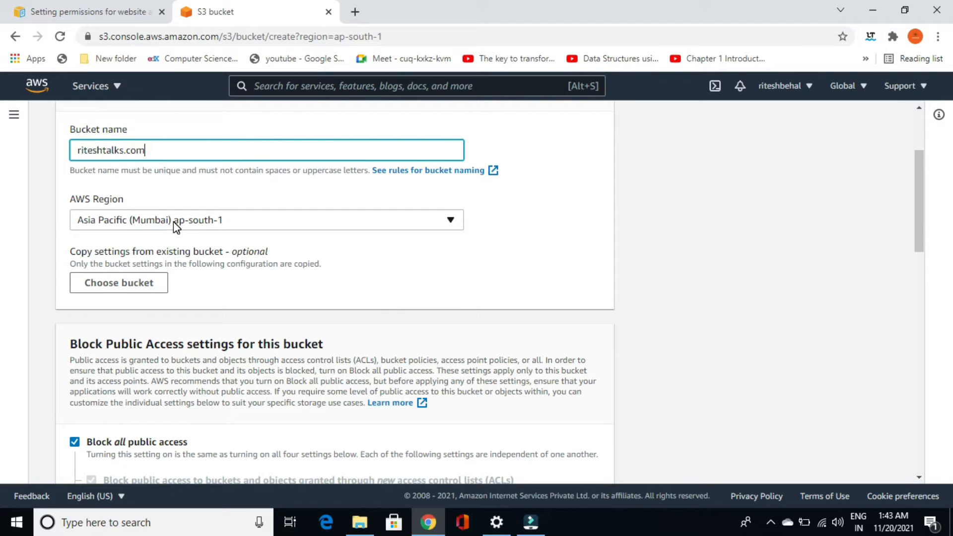
pyautogui.scroll(-3, 293, 291)
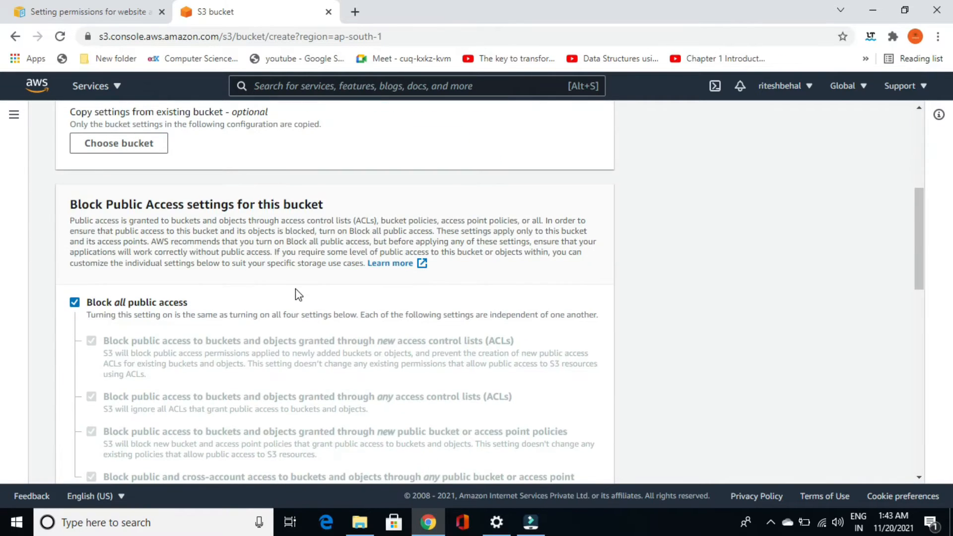
pyautogui.scroll(-1, 299, 295)
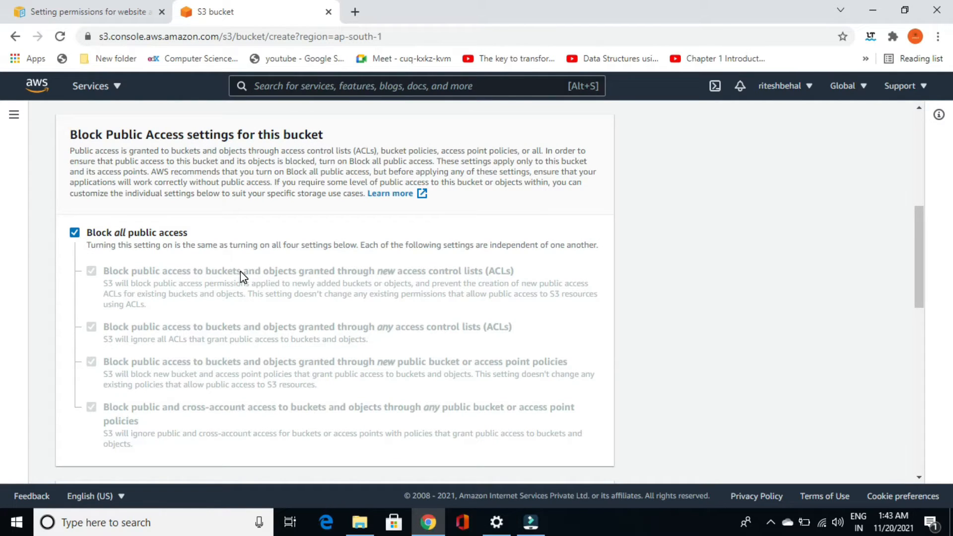
pyautogui.click(74, 233)
pyautogui.scroll(-4, 268, 341)
pyautogui.scroll(-1, 268, 341)
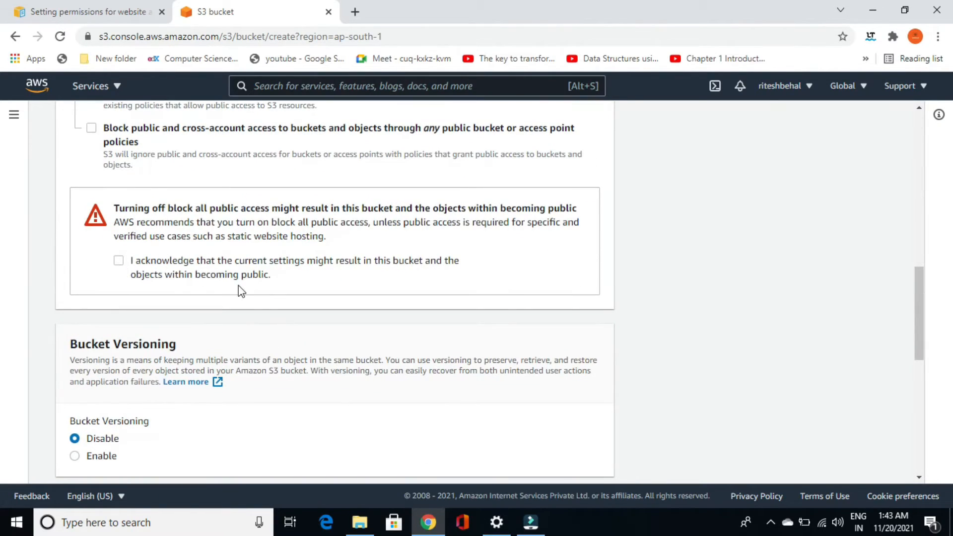
pyautogui.click(118, 261)
# Create the bucket with versioning and server-side encryption left disabled.
pyautogui.scroll(-3, 282, 340)
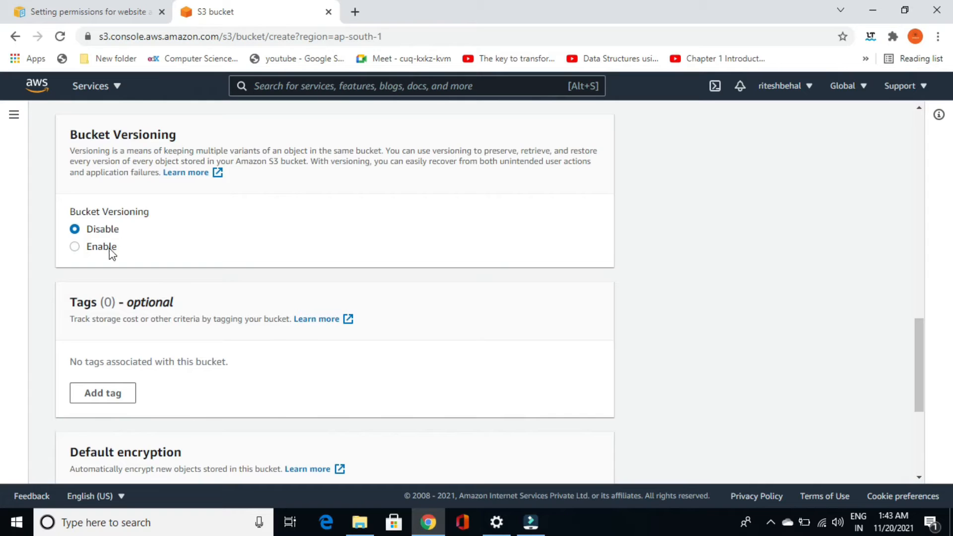
pyautogui.scroll(-1, 163, 422)
pyautogui.scroll(-3, 163, 421)
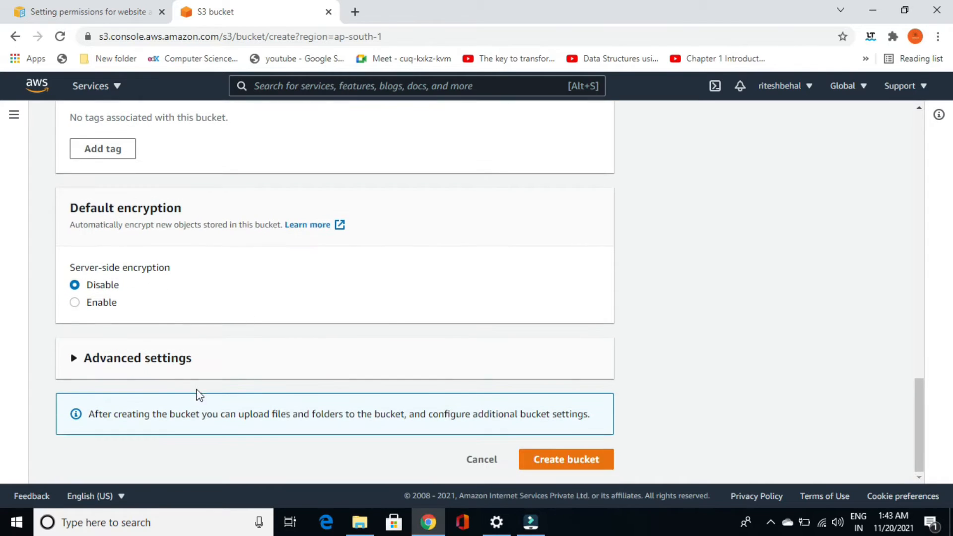
pyautogui.click(554, 461)
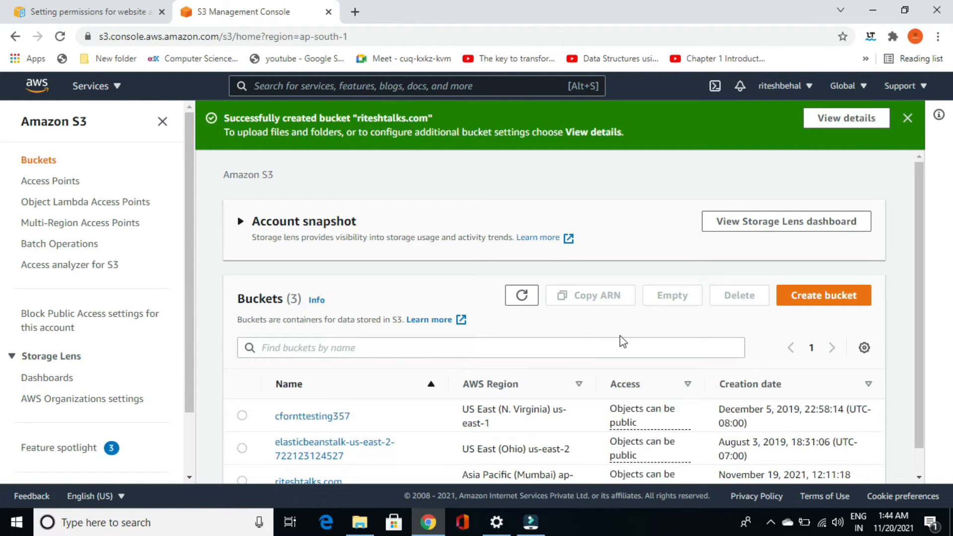
# Open the riteshtalks.com bucket from the bucket list at its objects section.
pyautogui.scroll(-1, 628, 350)
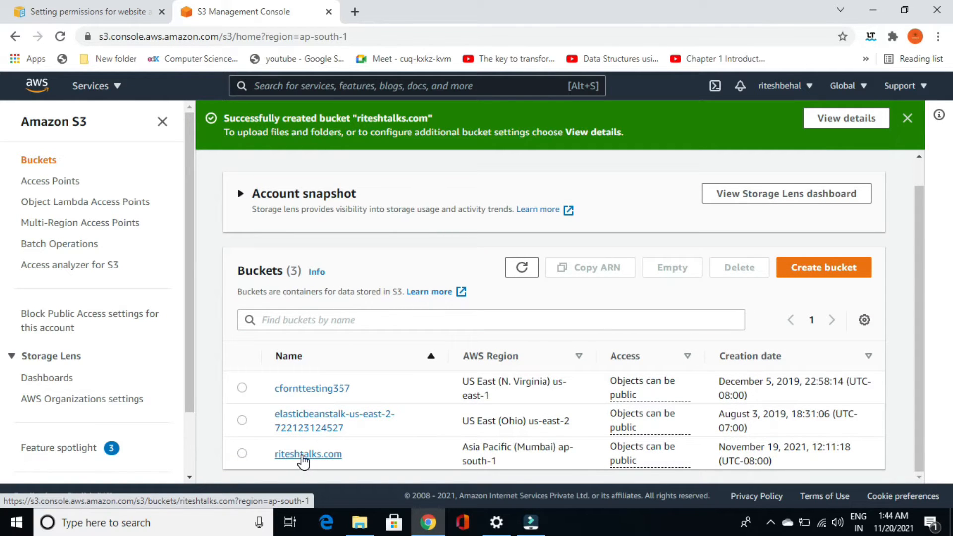
pyautogui.click(301, 455)
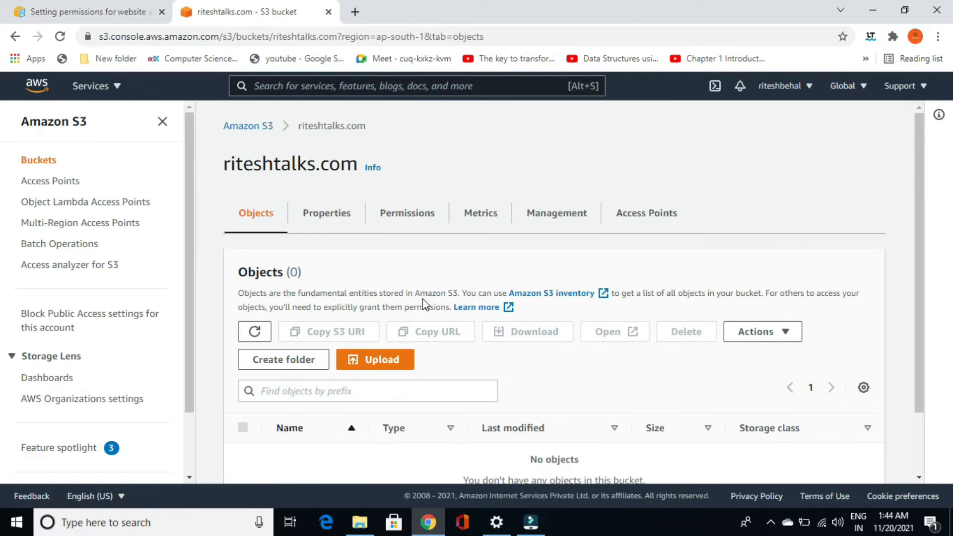
pyautogui.scroll(-1, 424, 302)
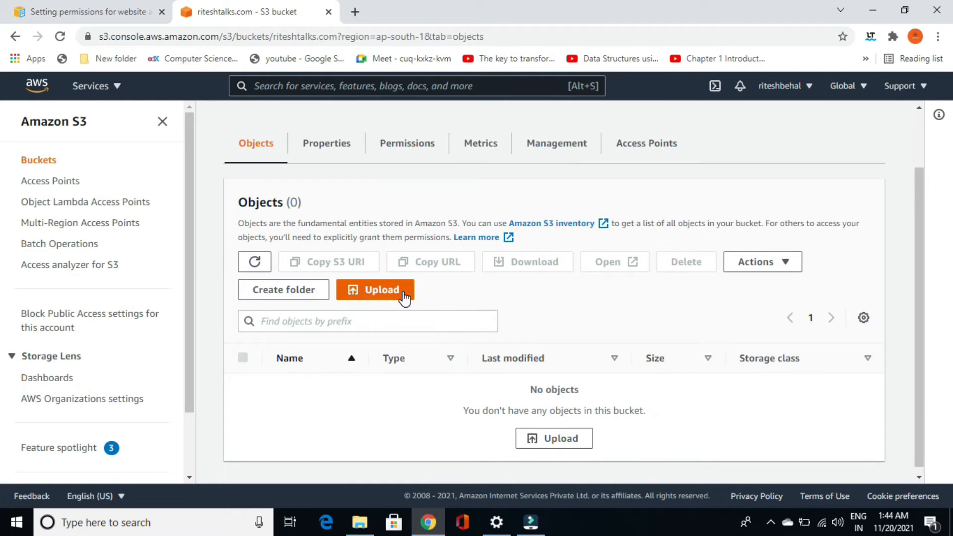
# Upload the assets, css and js folders and the index file from the inner startbootstrap-agency-gh-pages folder to the bucket.
pyautogui.click(360, 523)
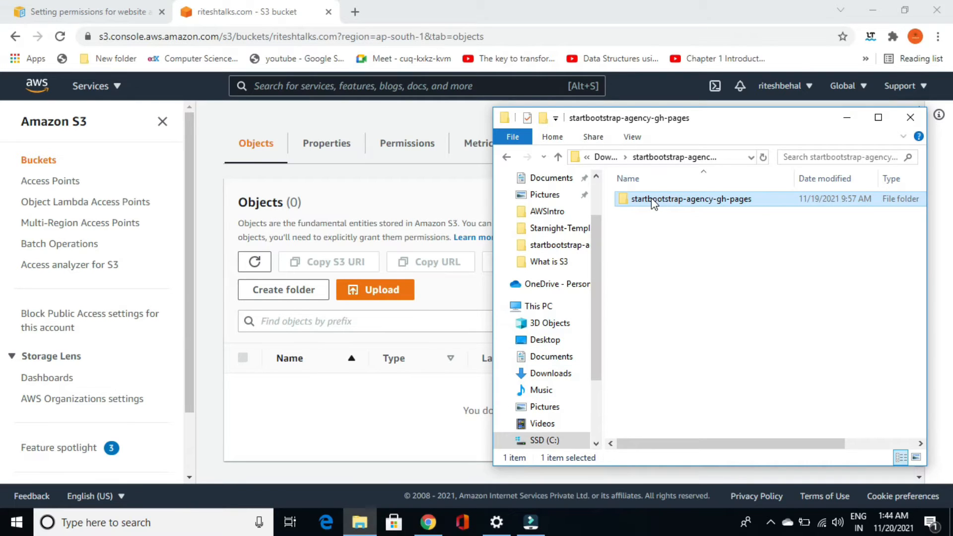
pyautogui.doubleClick(652, 200)
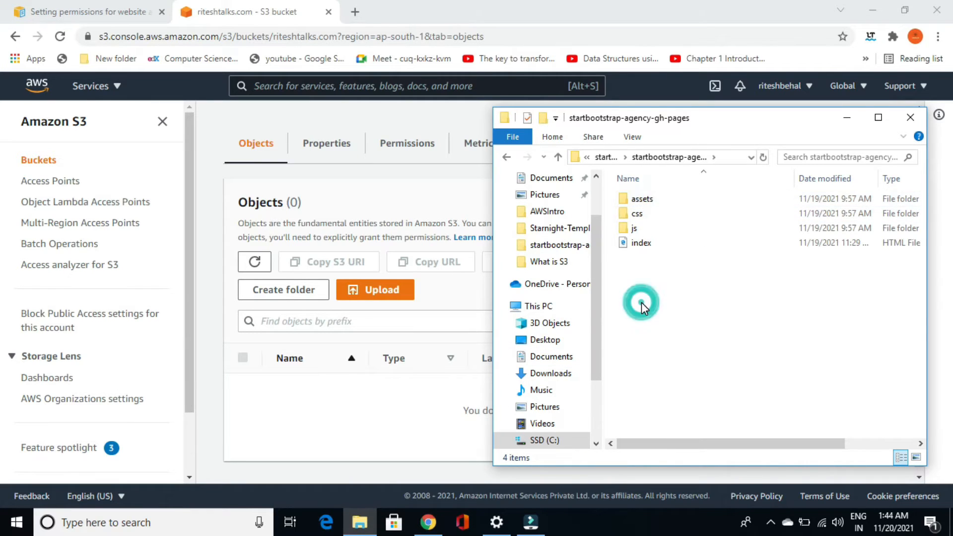
pyautogui.hotkey('ctrl', 'a')
pyautogui.moveTo(661, 226); pyautogui.dragTo(340, 356)
pyautogui.scroll(-7, 569, 396)
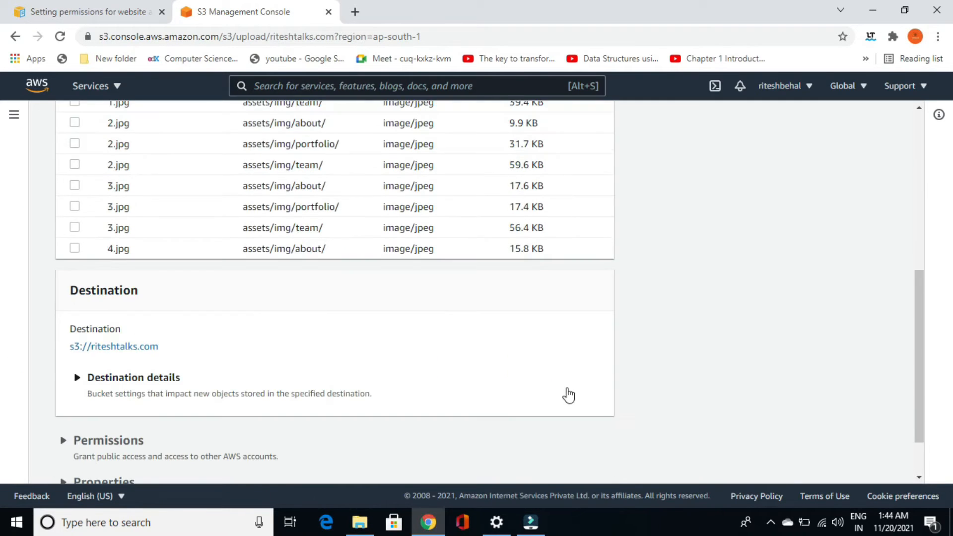
pyautogui.scroll(-3, 569, 396)
pyautogui.click(568, 460)
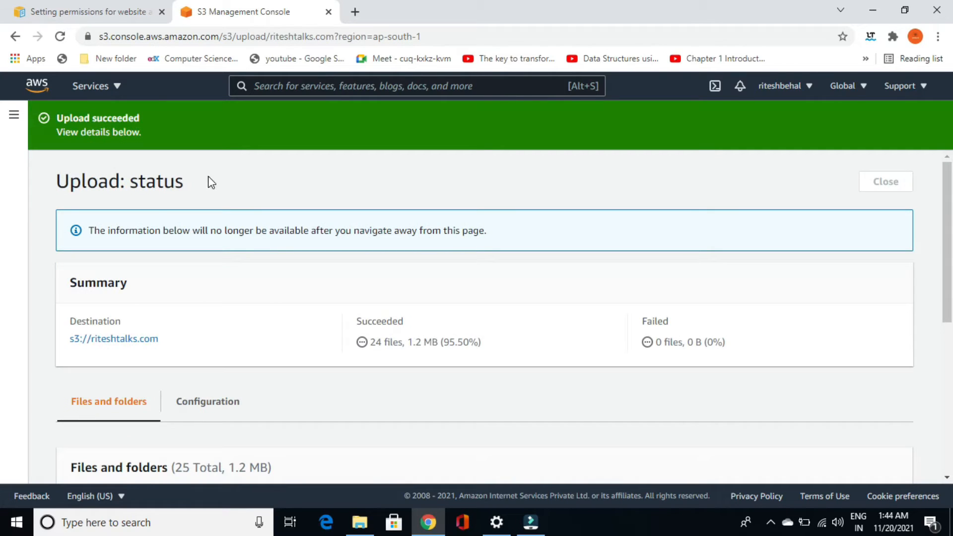
# Return to the riteshtalks.com bucket and open its static website hosting settings for editing.
pyautogui.click(103, 342)
pyautogui.scroll(-1, 194, 393)
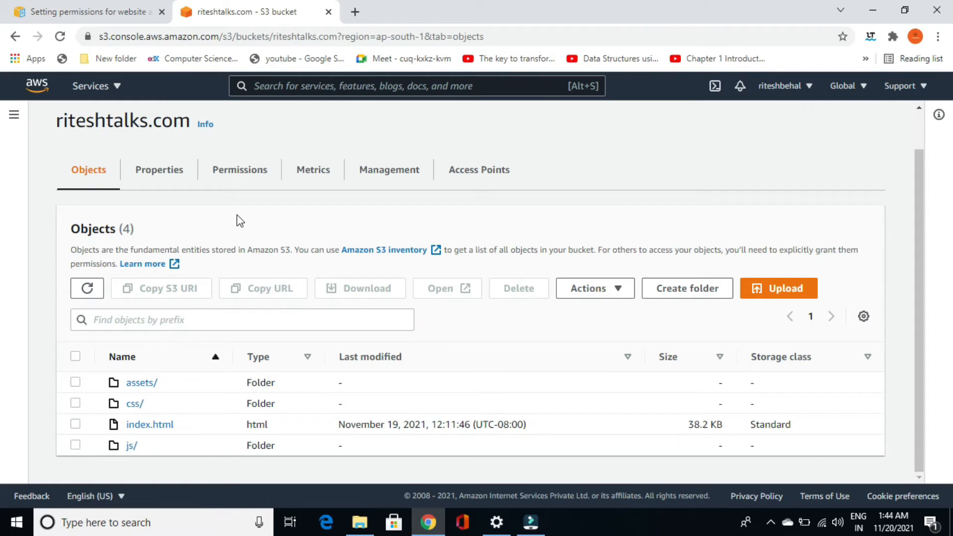
pyautogui.click(166, 172)
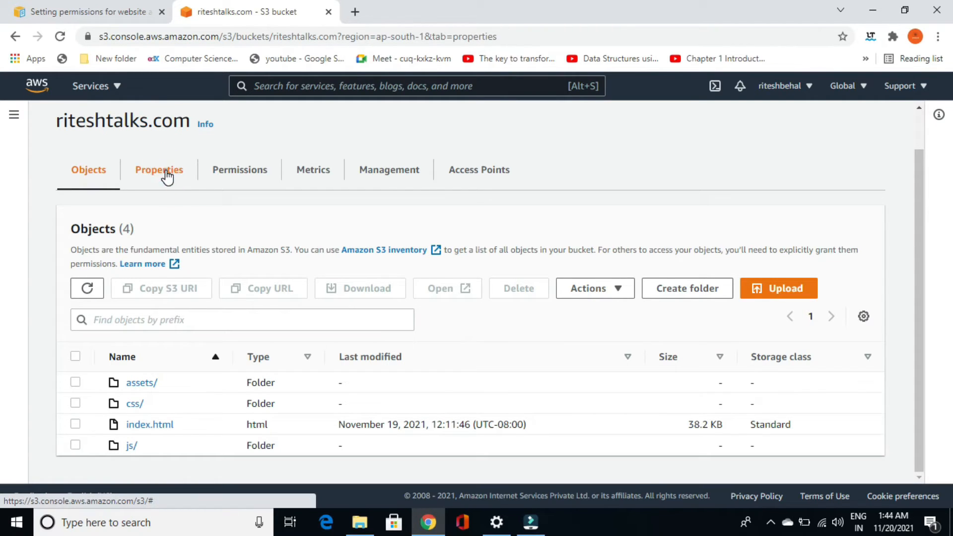
pyautogui.scroll(-15, 324, 320)
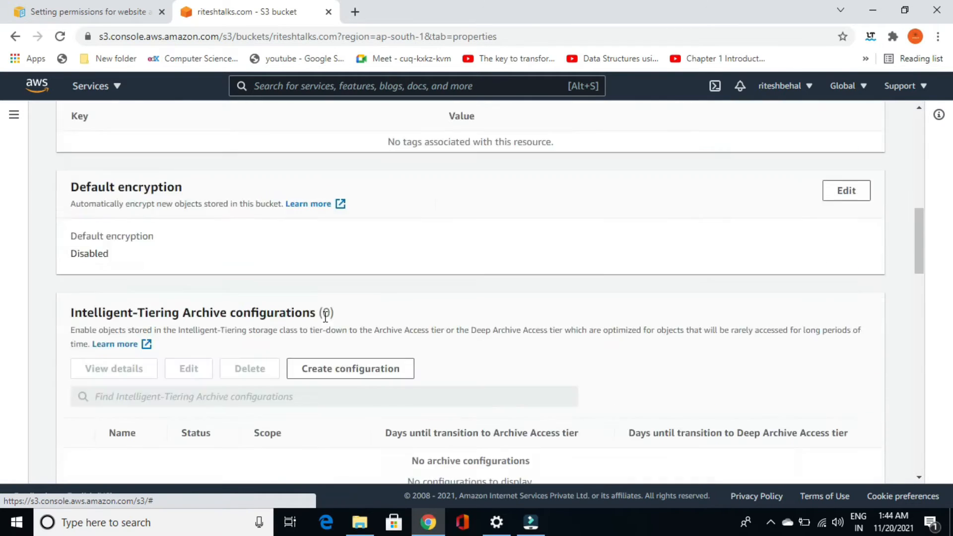
pyautogui.scroll(-10, 325, 323)
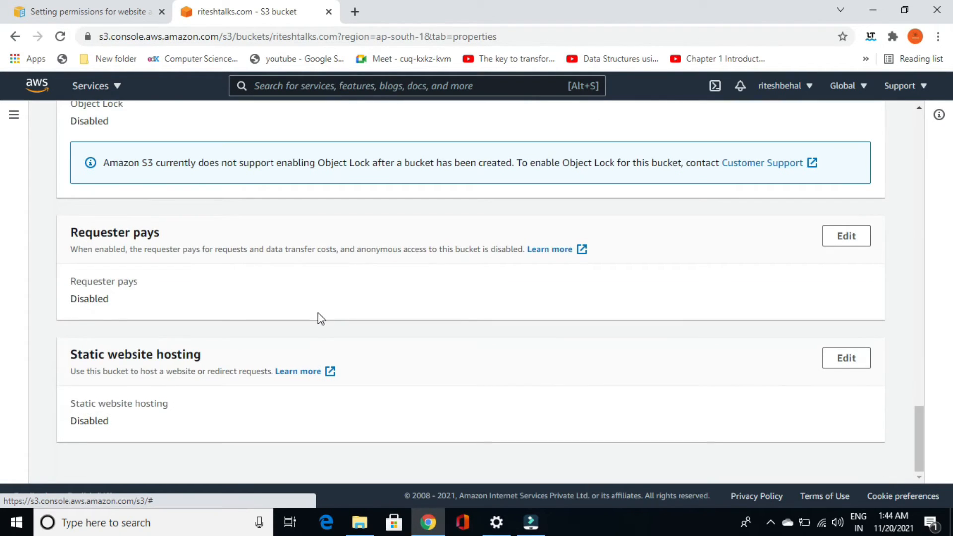
pyautogui.moveTo(86, 357); pyautogui.dragTo(201, 346)
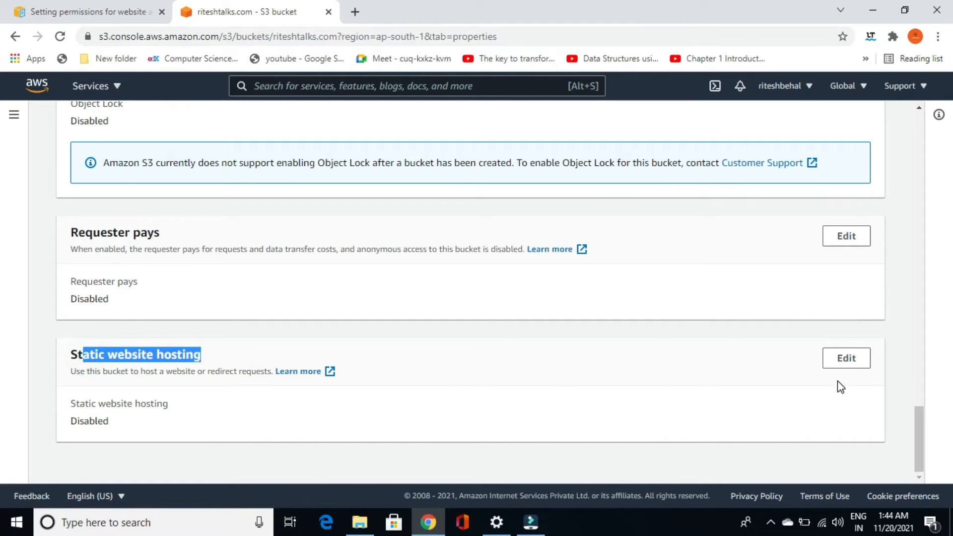
pyautogui.click(845, 361)
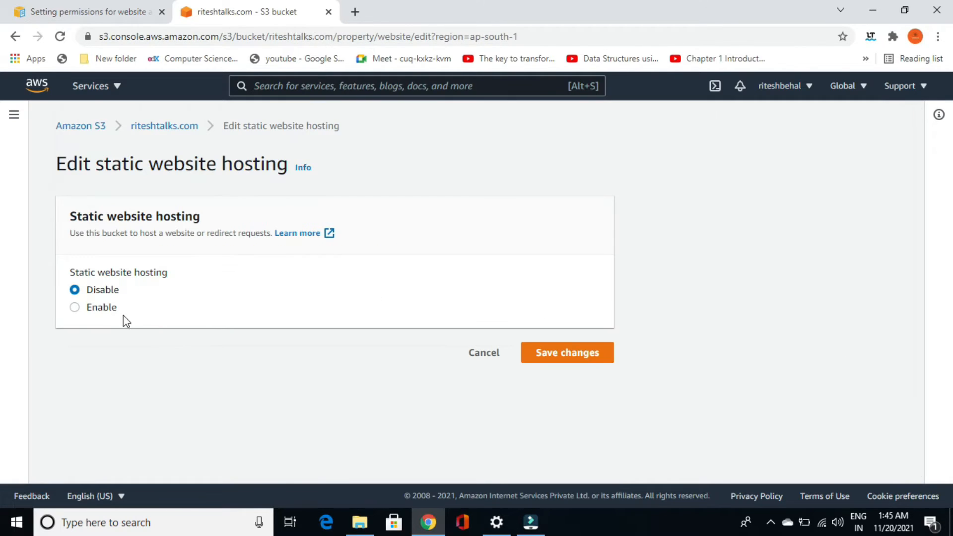
# Enable static website hosting for the bucket and set the index document to index.html.
pyautogui.click(92, 308)
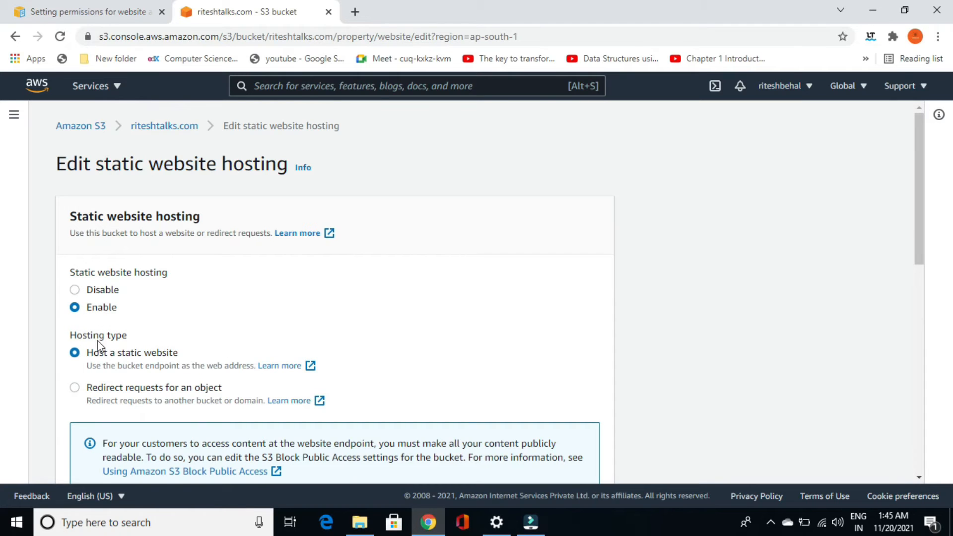
pyautogui.scroll(-5, 169, 355)
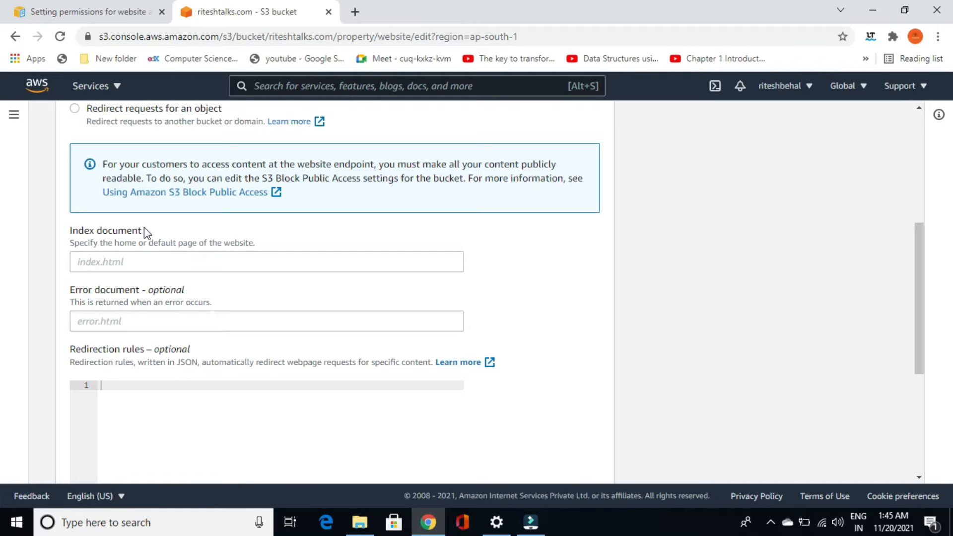
pyautogui.click(96, 265)
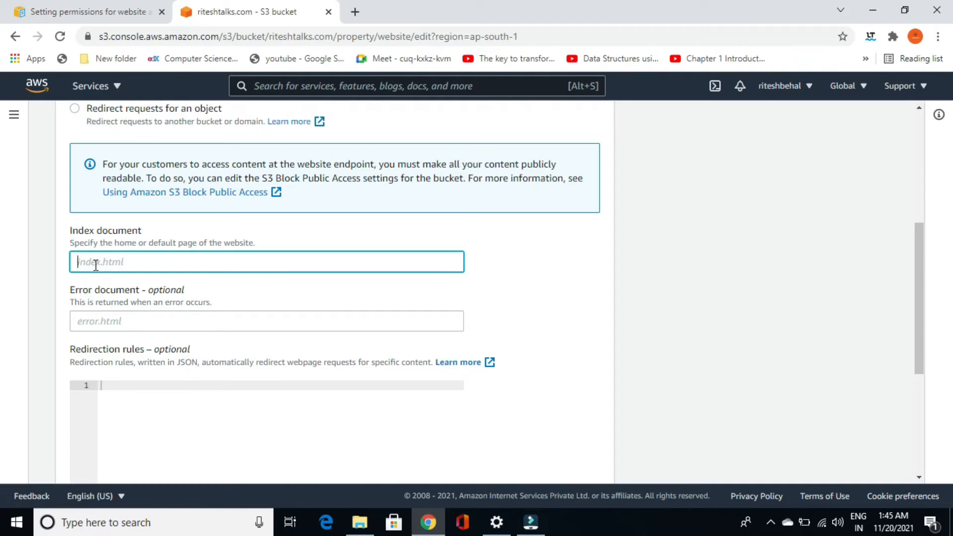
pyautogui.write('index.html')
# Check the index file's name in the local website folder in File Explorer and return to the hosting settings in the browser.
pyautogui.click(360, 522)
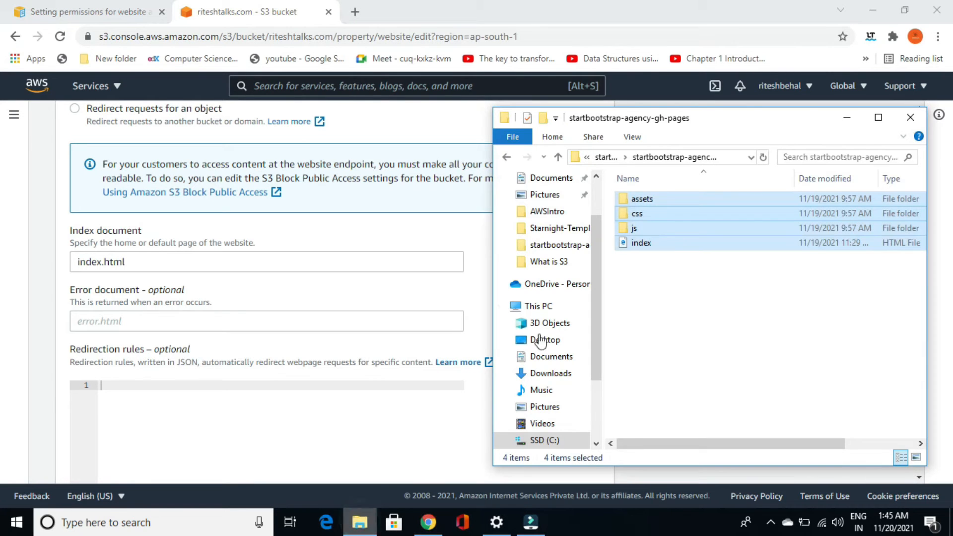
pyautogui.click(652, 294)
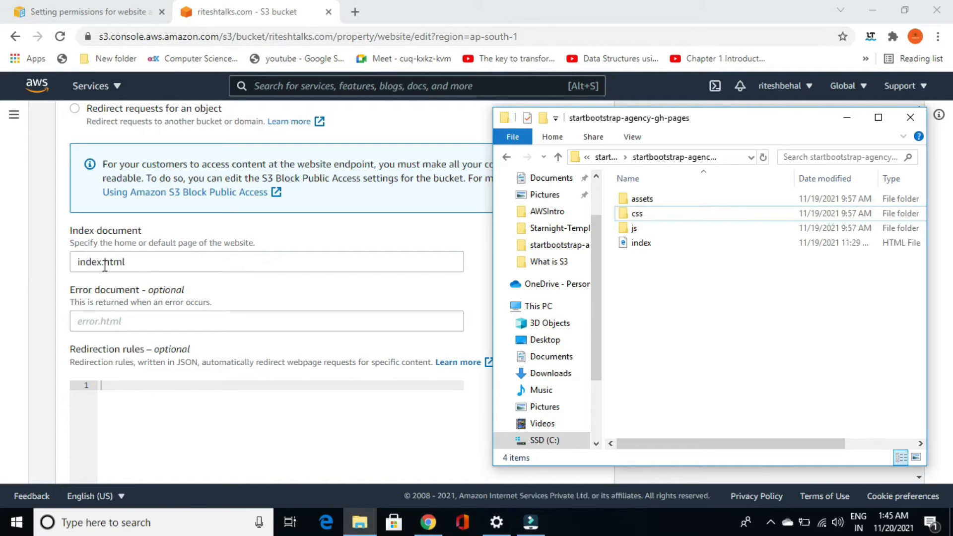
pyautogui.click(183, 239)
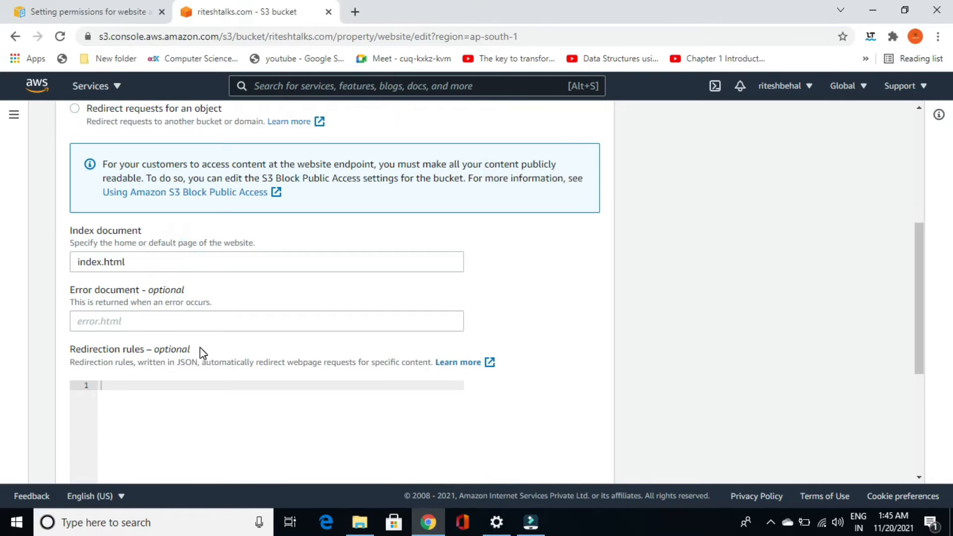
# Save the static website hosting settings with the error document and redirection rules left empty.
pyautogui.scroll(-3, 201, 353)
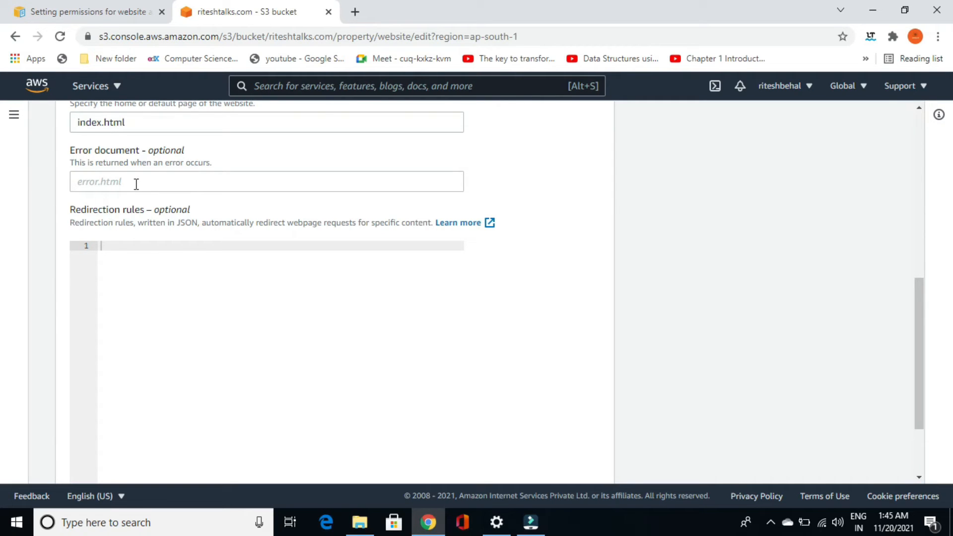
pyautogui.scroll(-3, 348, 318)
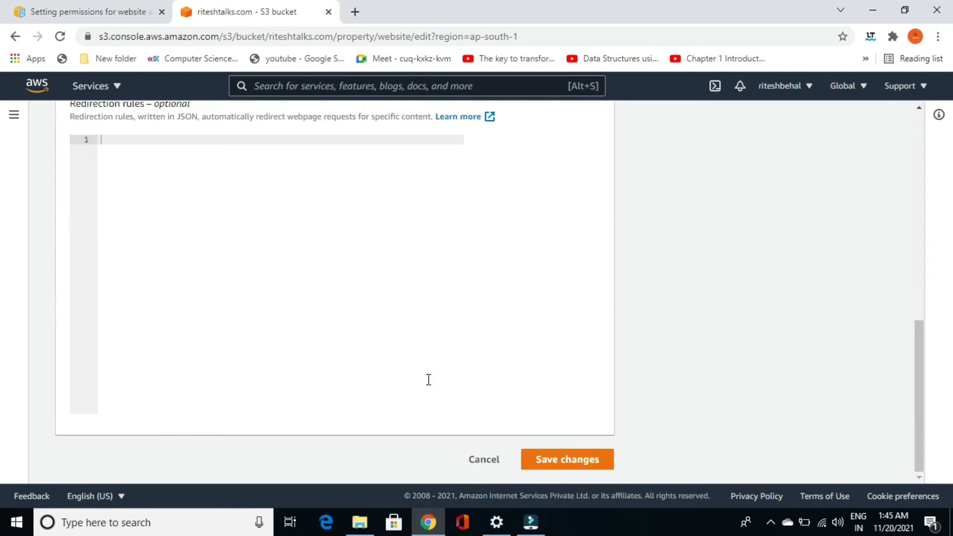
pyautogui.click(561, 460)
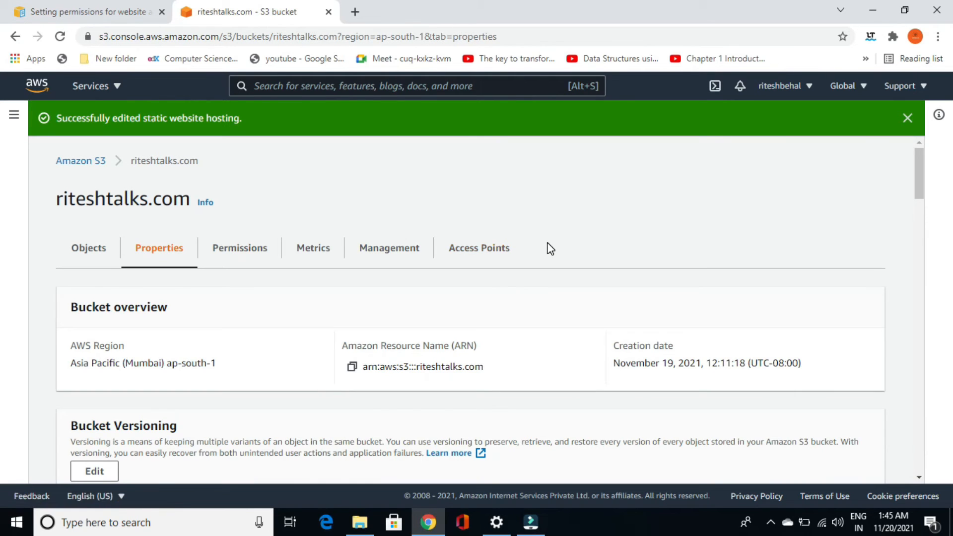
# Review the static website hosting section of the bucket's properties to find the bucket website endpoint.
pyautogui.scroll(-15, 373, 312)
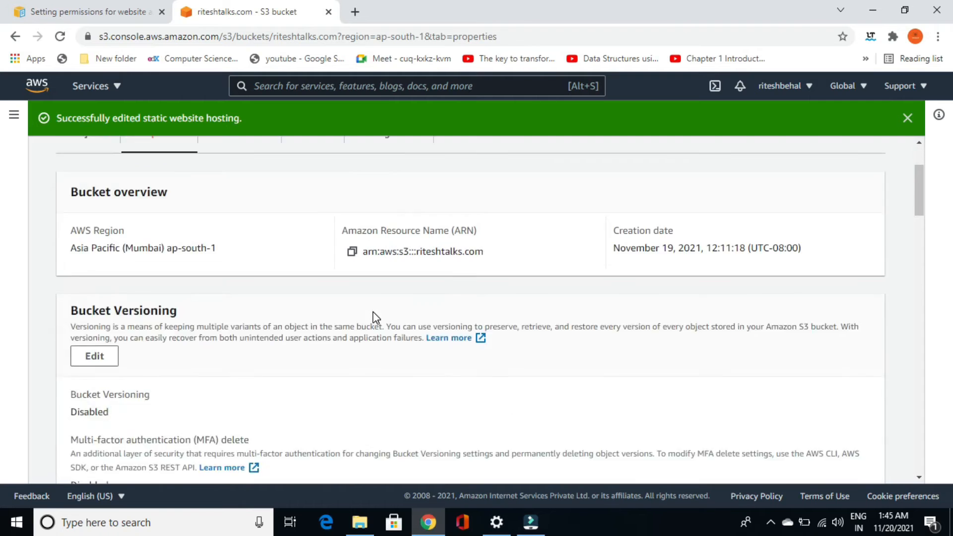
pyautogui.scroll(-15, 374, 312)
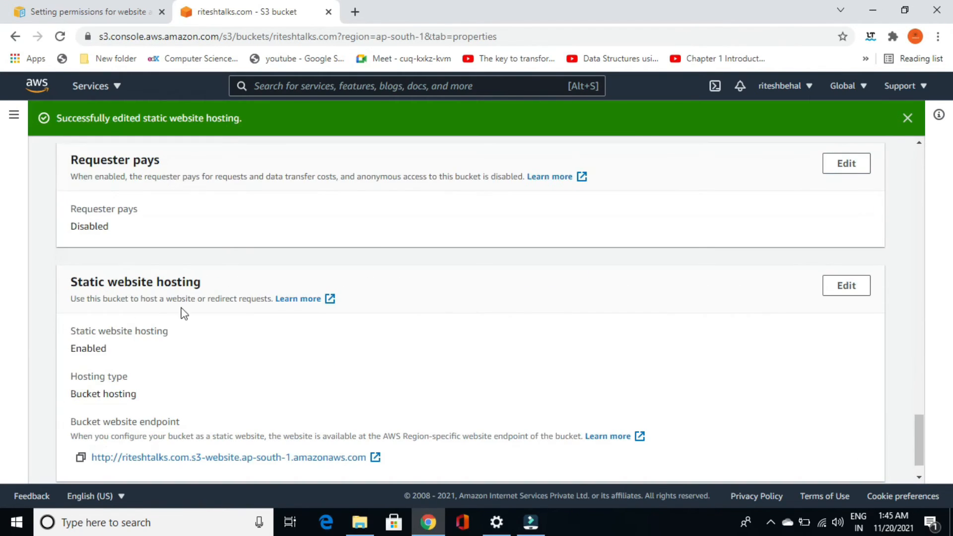
pyautogui.scroll(-1, 432, 407)
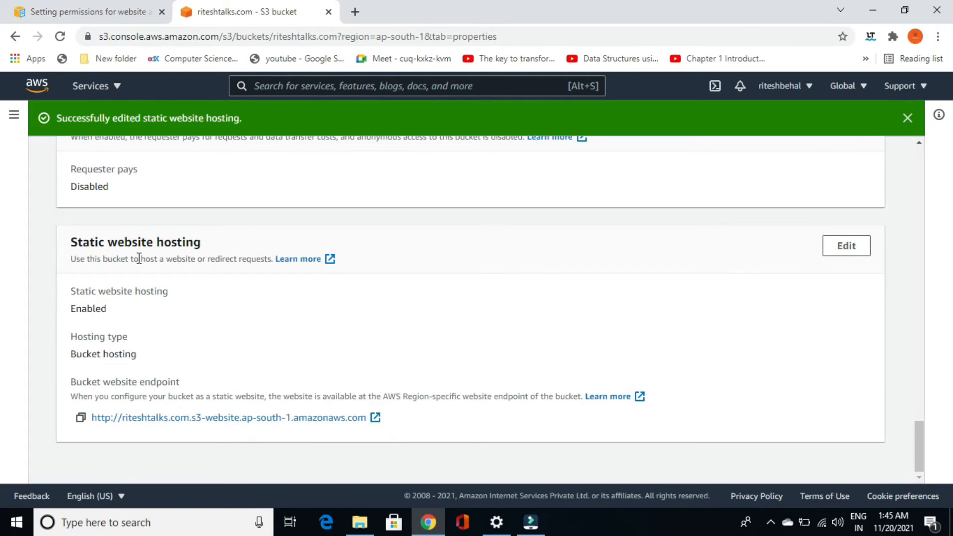
# Open the bucket website endpoint to test the hosted site, read the response and close the page.
pyautogui.click(221, 418)
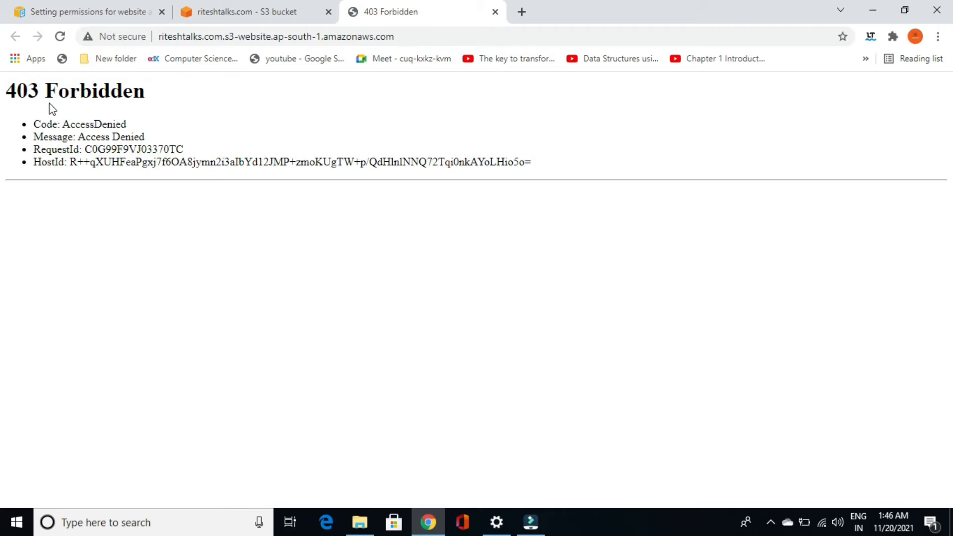
pyautogui.moveTo(20, 82); pyautogui.dragTo(144, 102)
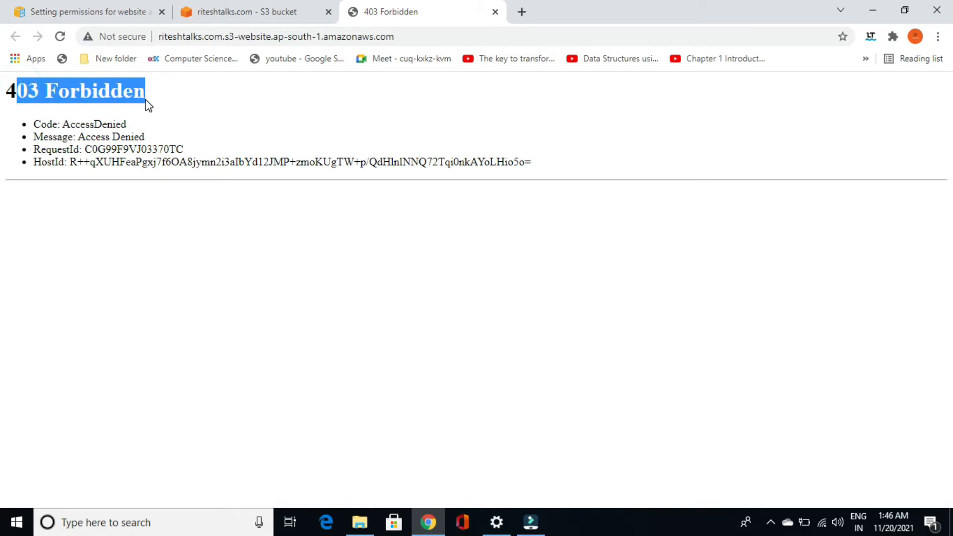
pyautogui.click(98, 153)
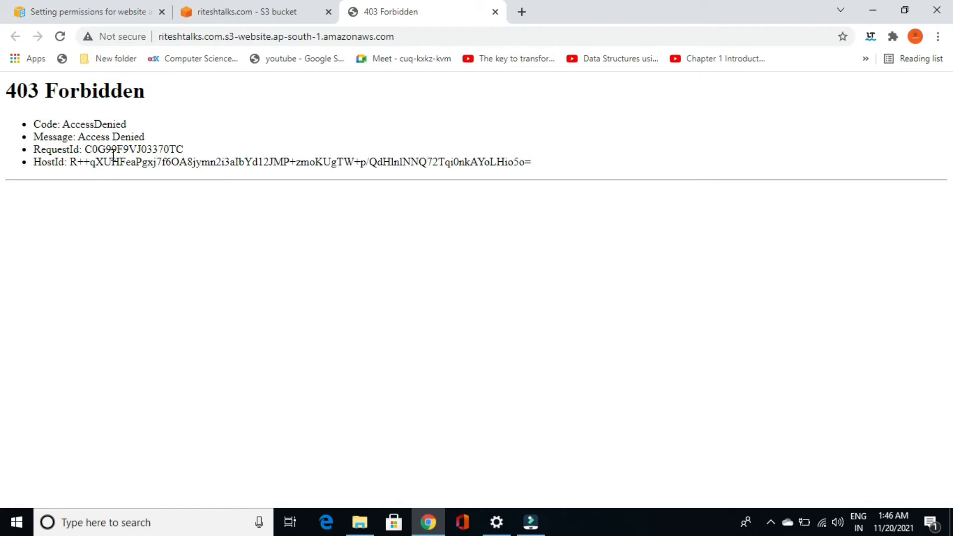
pyautogui.click(497, 17)
# Find the bucket policy section in the bucket's permissions and open the policy for editing.
pyautogui.scroll(5, 385, 293)
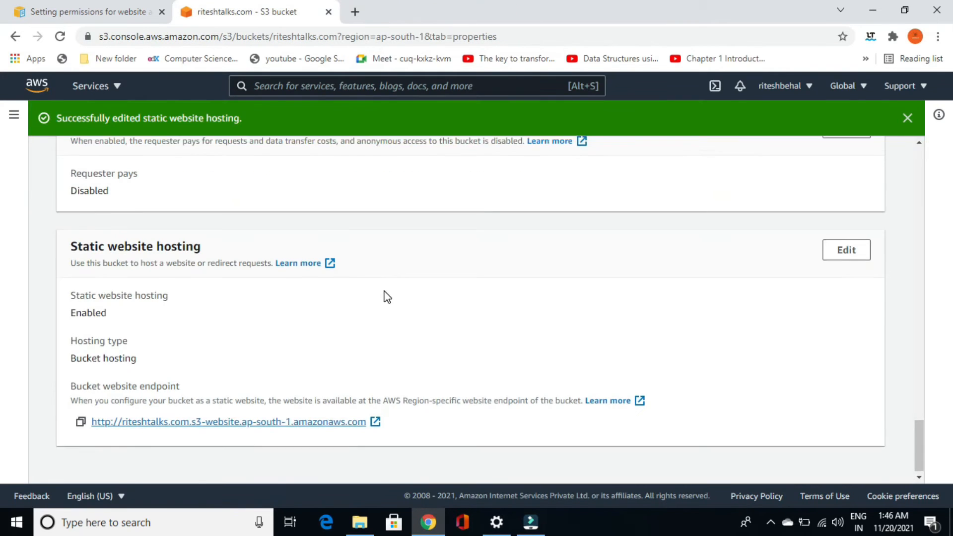
pyautogui.scroll(20, 385, 291)
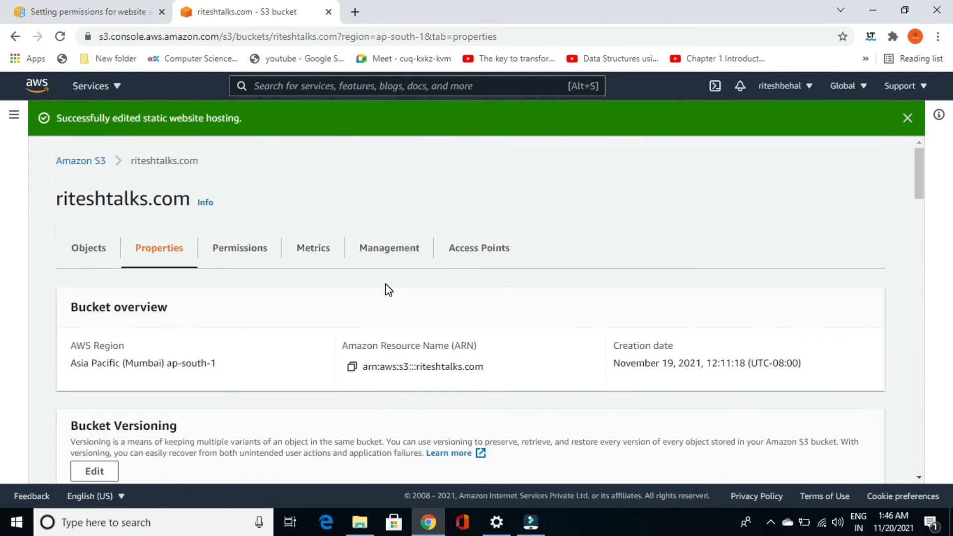
pyautogui.click(230, 250)
pyautogui.scroll(-1, 288, 274)
pyautogui.scroll(-10, 289, 275)
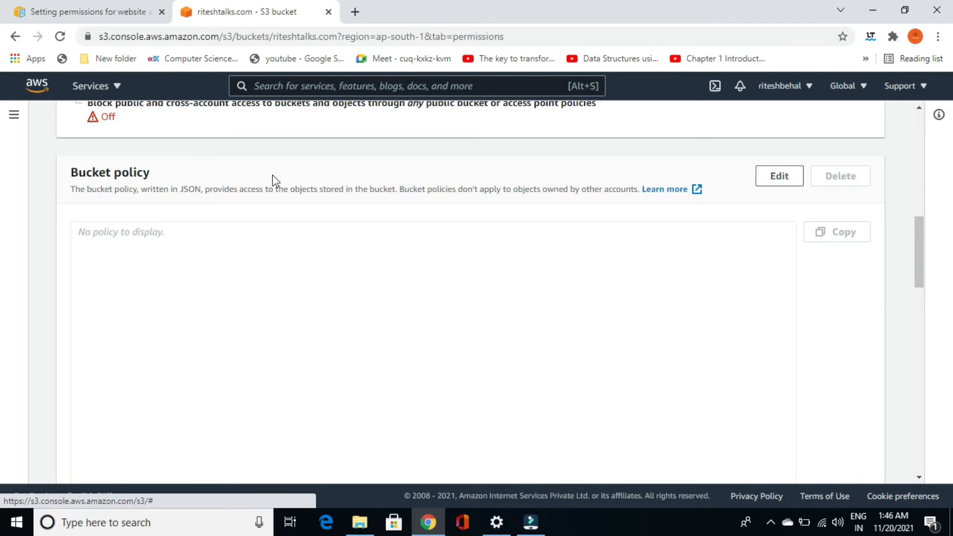
pyautogui.moveTo(98, 175); pyautogui.dragTo(159, 177)
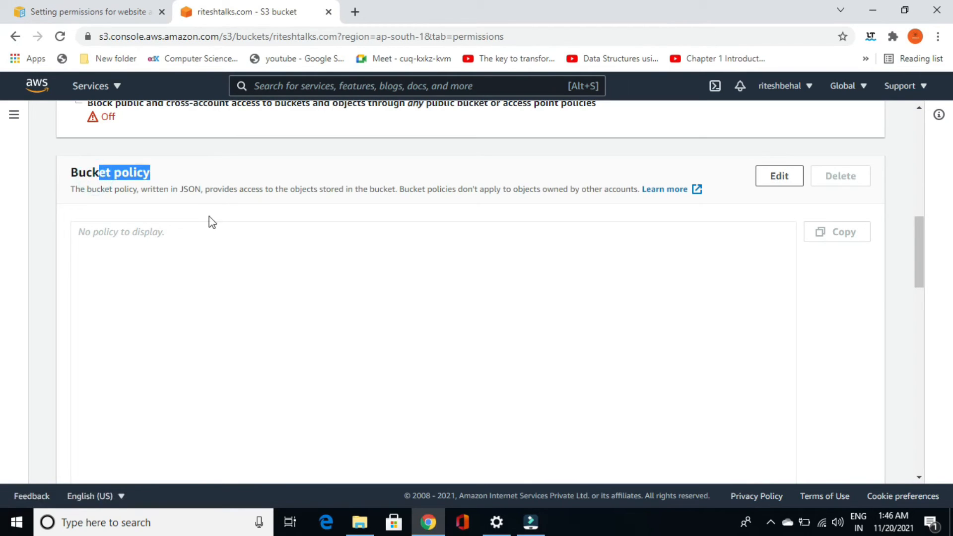
pyautogui.click(791, 183)
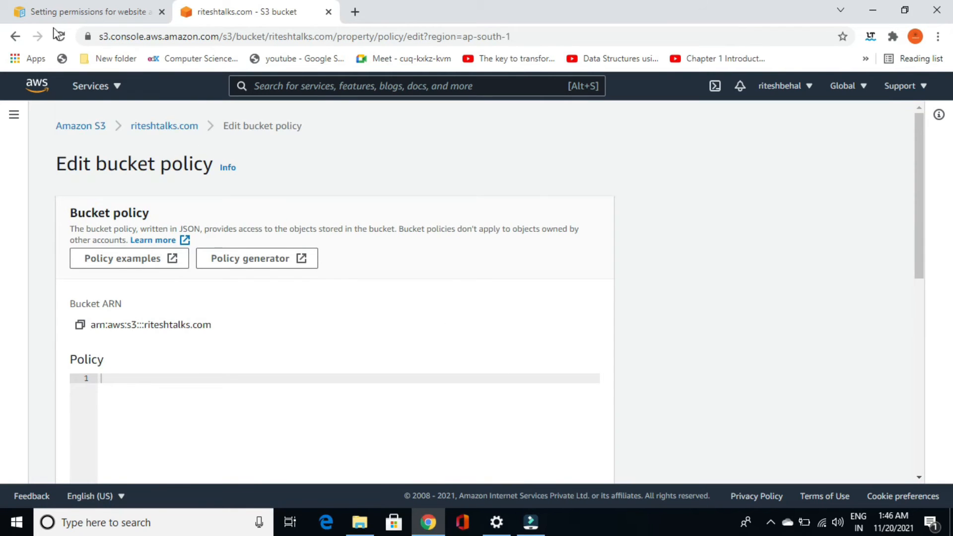
# Copy the PublicReadGetObject example policy from the AWS documentation page and paste it into the empty bucket policy editor.
pyautogui.click(74, 12)
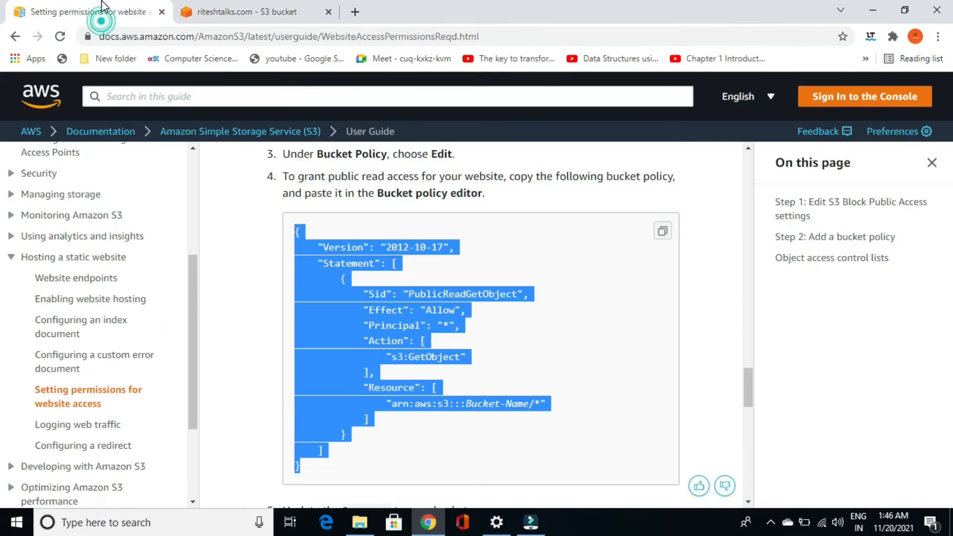
pyautogui.rightClick(350, 311)
pyautogui.click(376, 305)
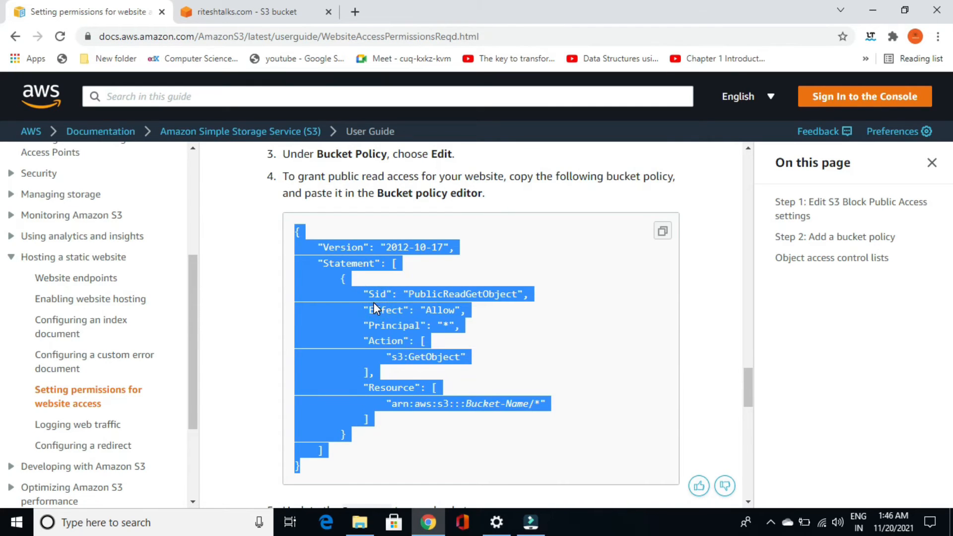
pyautogui.rightClick(366, 303)
pyautogui.click(386, 315)
pyautogui.click(230, 10)
pyautogui.scroll(-3, 223, 392)
pyautogui.click(147, 252)
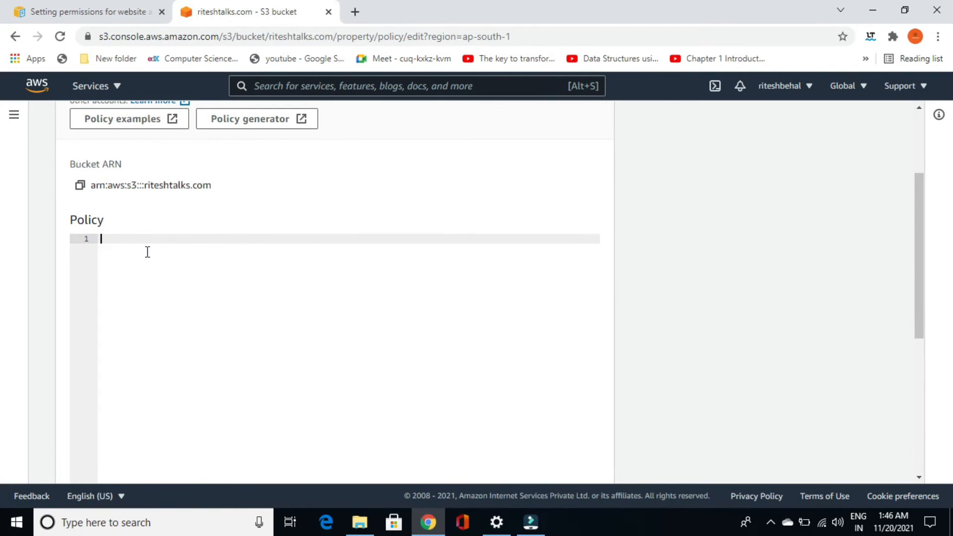
pyautogui.rightClick(147, 252)
pyautogui.click(188, 357)
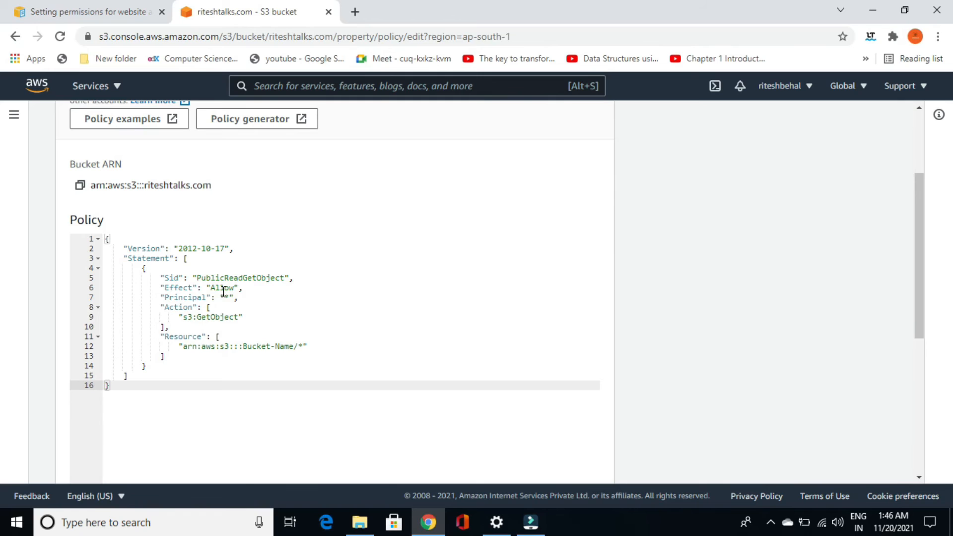
# Examine the Principal and Action entries of the pasted bucket policy.
pyautogui.click(187, 299)
pyautogui.click(223, 298)
pyautogui.moveTo(232, 300); pyautogui.dragTo(228, 300)
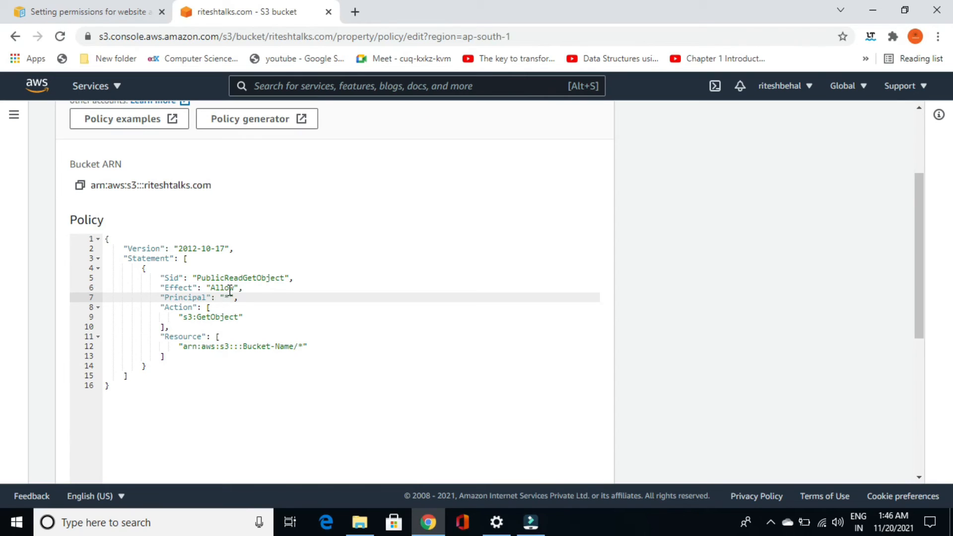
pyautogui.click(184, 311)
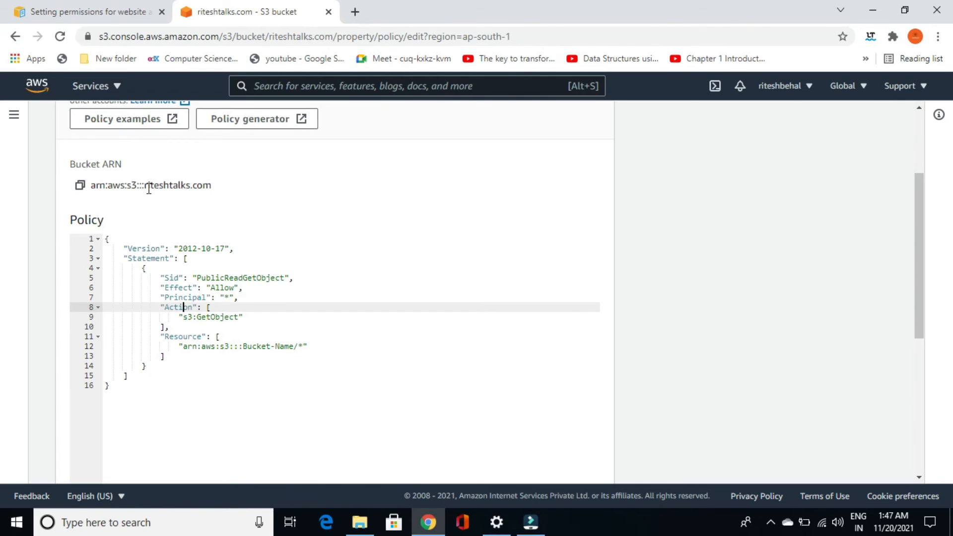
# Replace the Bucket-Name placeholder in the policy's Resource ARN with riteshtalks.com and save the bucket policy.
pyautogui.moveTo(144, 185); pyautogui.dragTo(219, 190)
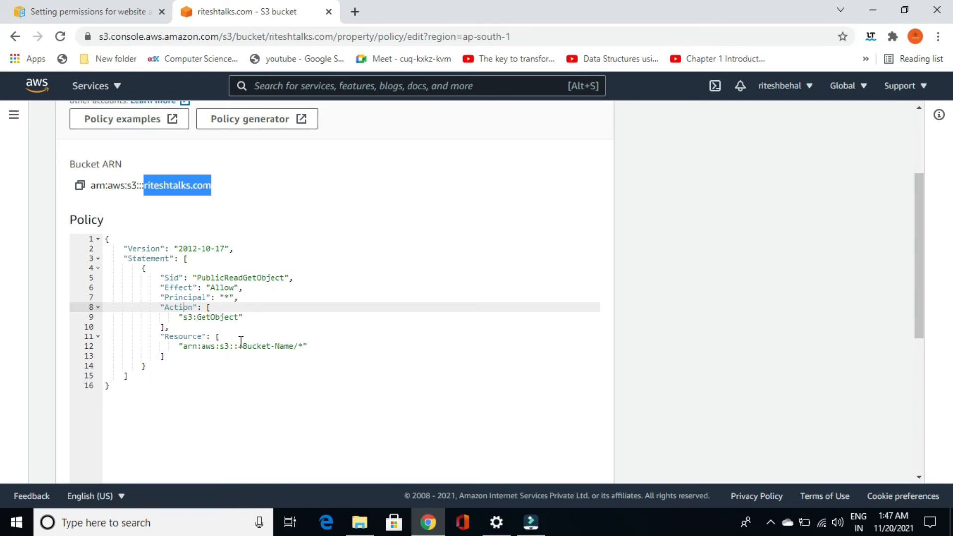
pyautogui.moveTo(243, 346); pyautogui.dragTo(293, 347)
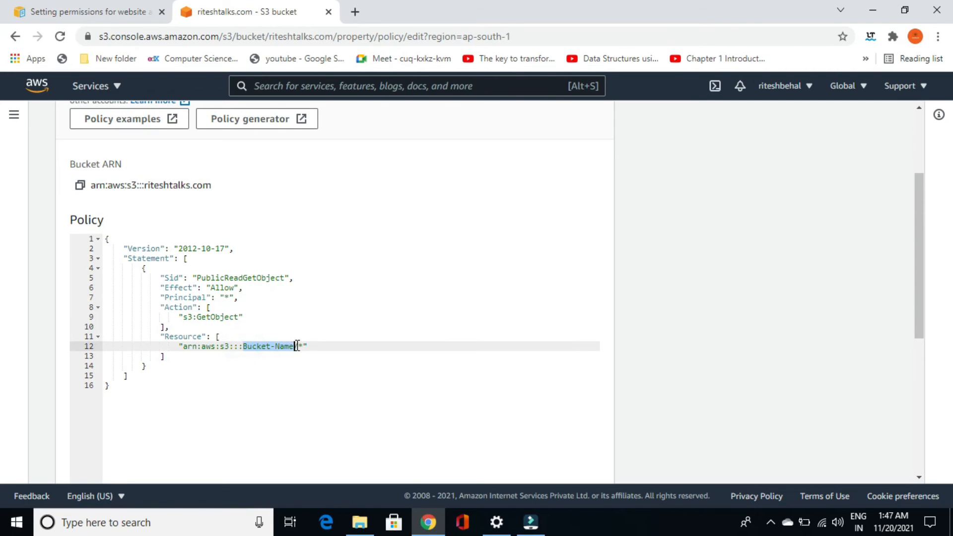
pyautogui.hotkey('ctrl', 'v')
pyautogui.scroll(-6, 387, 304)
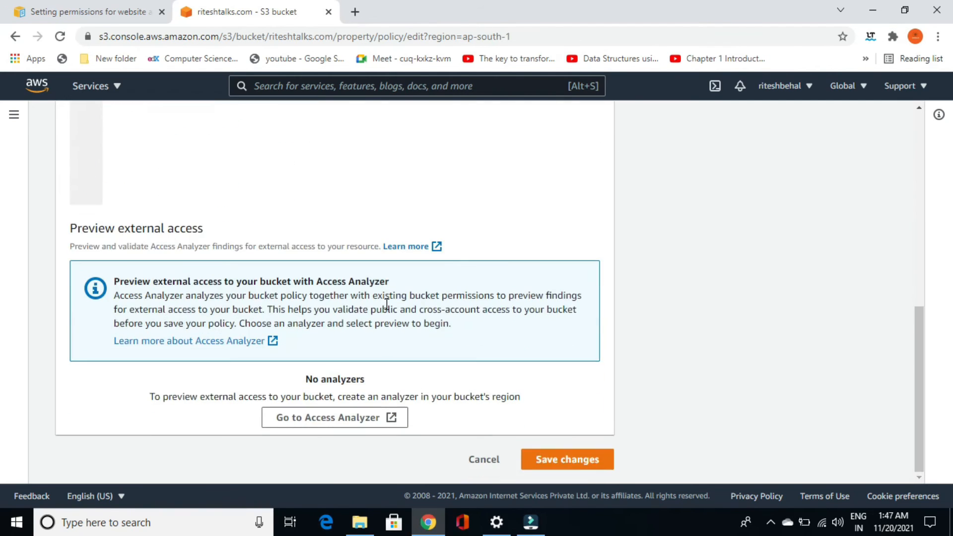
pyautogui.click(566, 458)
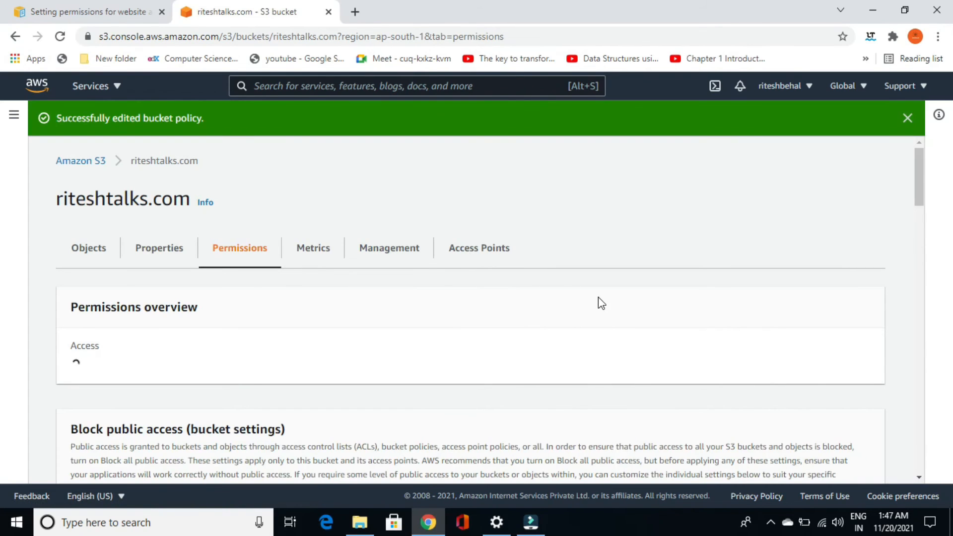
# Retest the site through the bucket website endpoint in the bucket's properties and close the page.
pyautogui.click(165, 263)
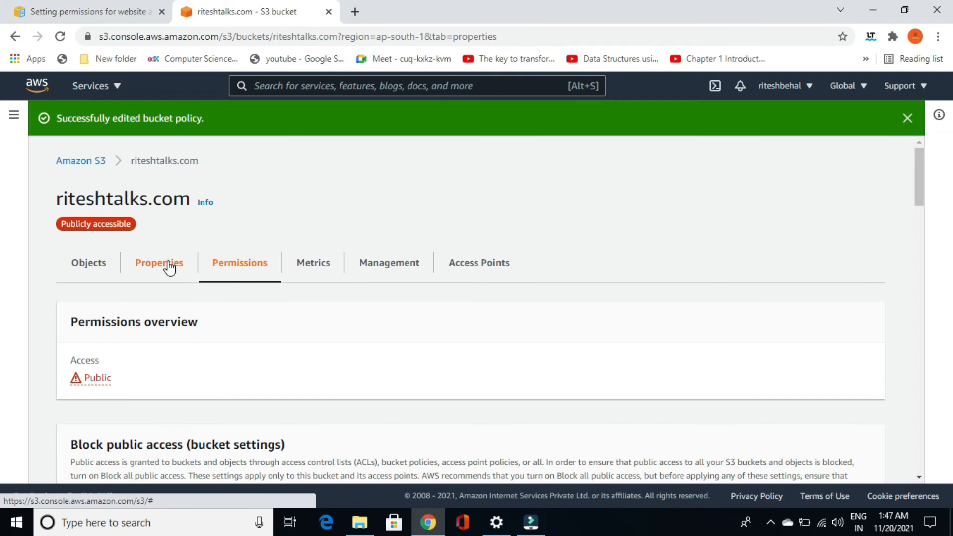
pyautogui.scroll(-20, 227, 287)
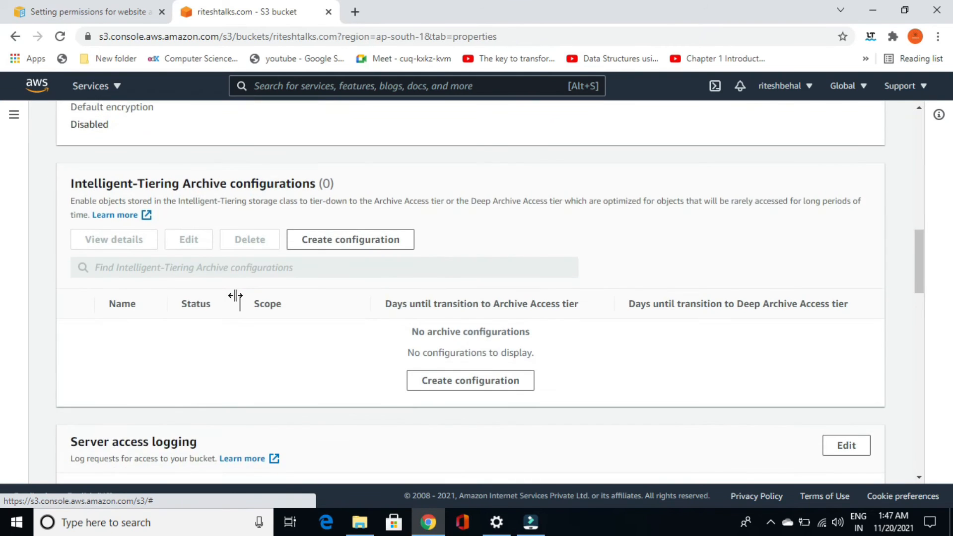
pyautogui.scroll(-3, 238, 311)
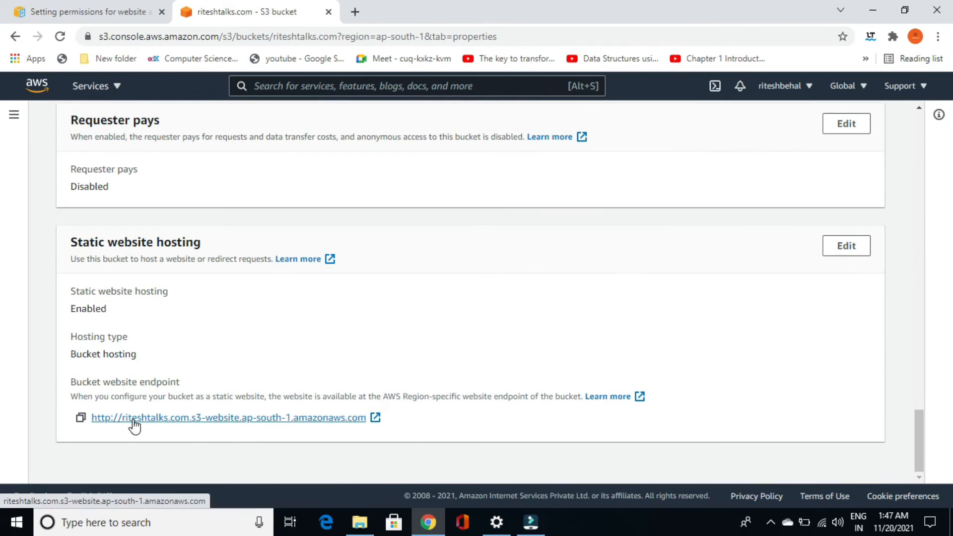
pyautogui.click(132, 422)
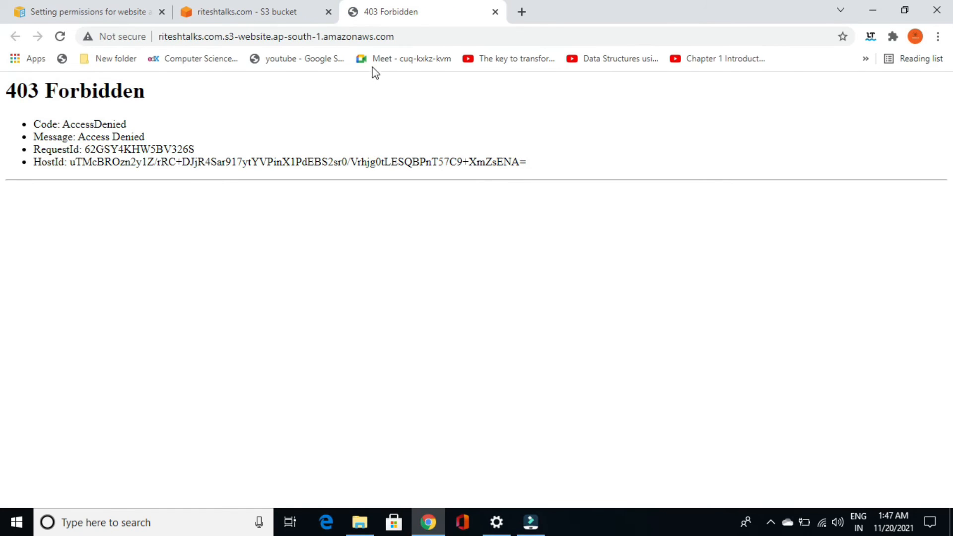
pyautogui.click(495, 12)
# Review the bucket's permissions, checking the public access settings, saved bucket policy, access control list and CORS configuration.
pyautogui.scroll(5, 267, 367)
pyautogui.scroll(15, 271, 362)
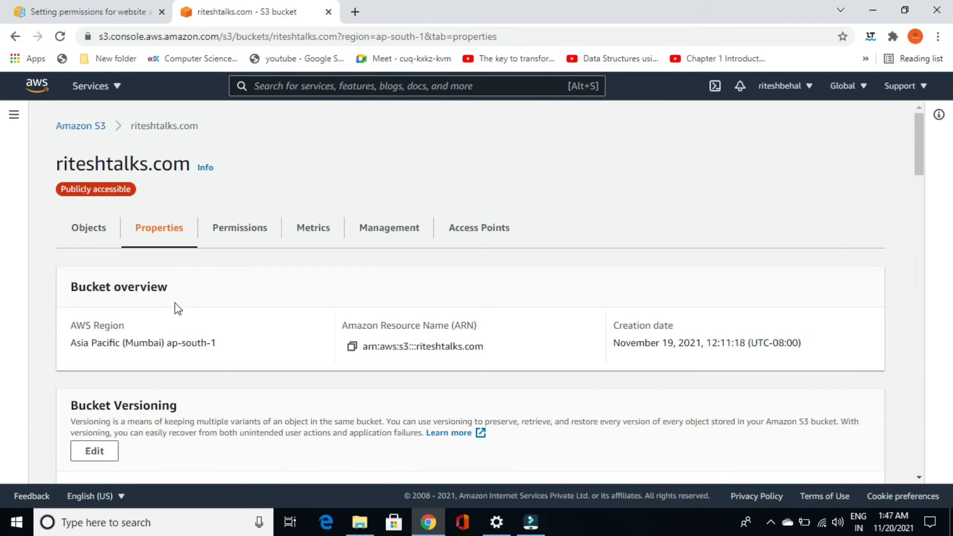
pyautogui.click(224, 236)
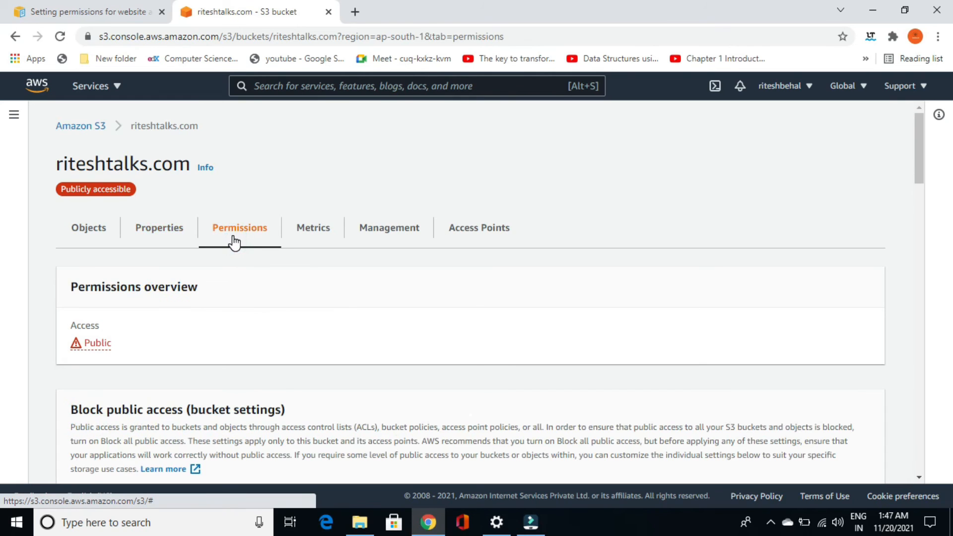
pyautogui.scroll(-10, 259, 262)
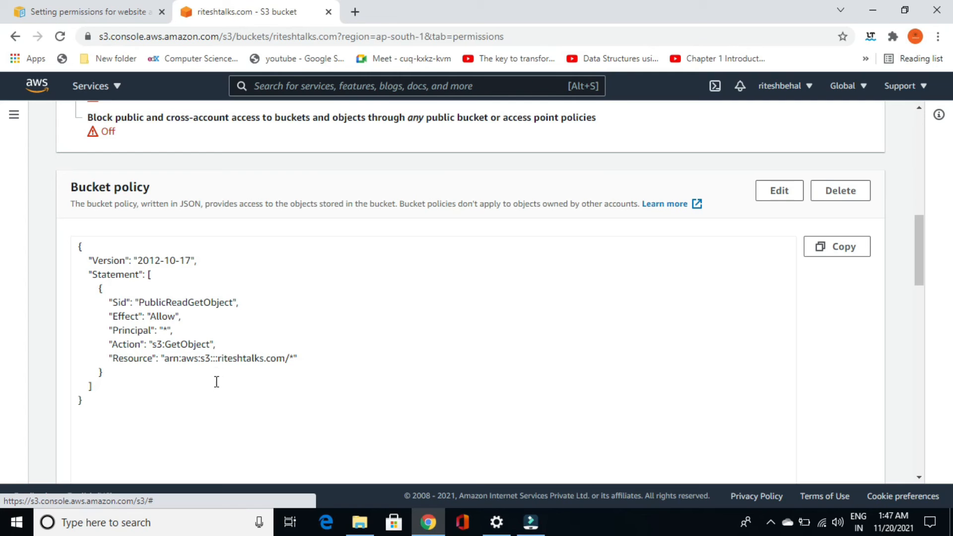
pyautogui.scroll(5, 165, 302)
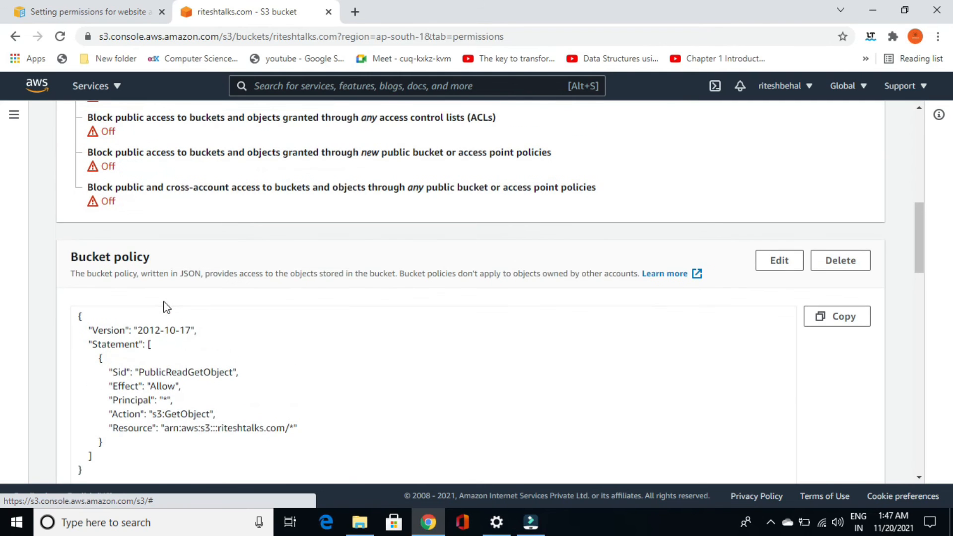
pyautogui.click(144, 12)
pyautogui.click(239, 12)
pyautogui.scroll(5, 246, 269)
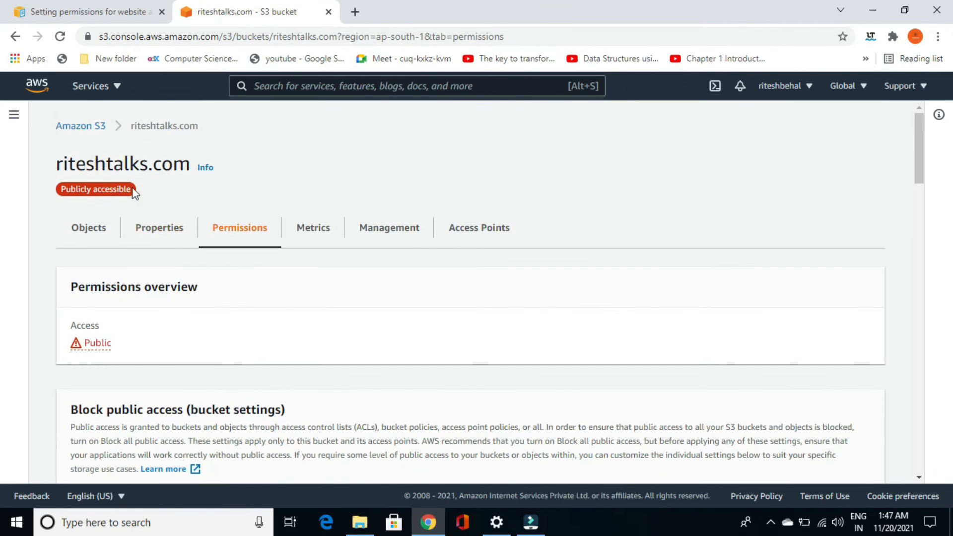
pyautogui.scroll(-8, 236, 277)
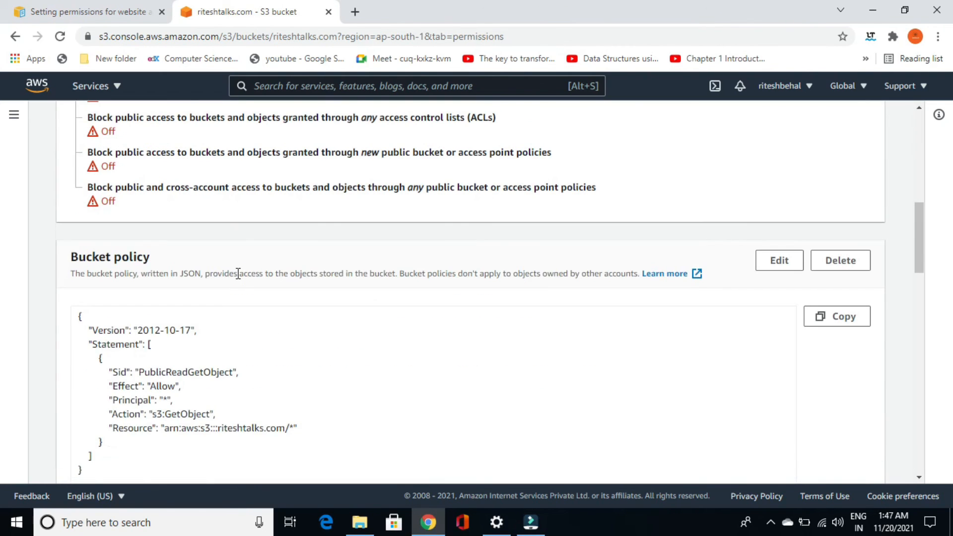
pyautogui.scroll(-1, 238, 279)
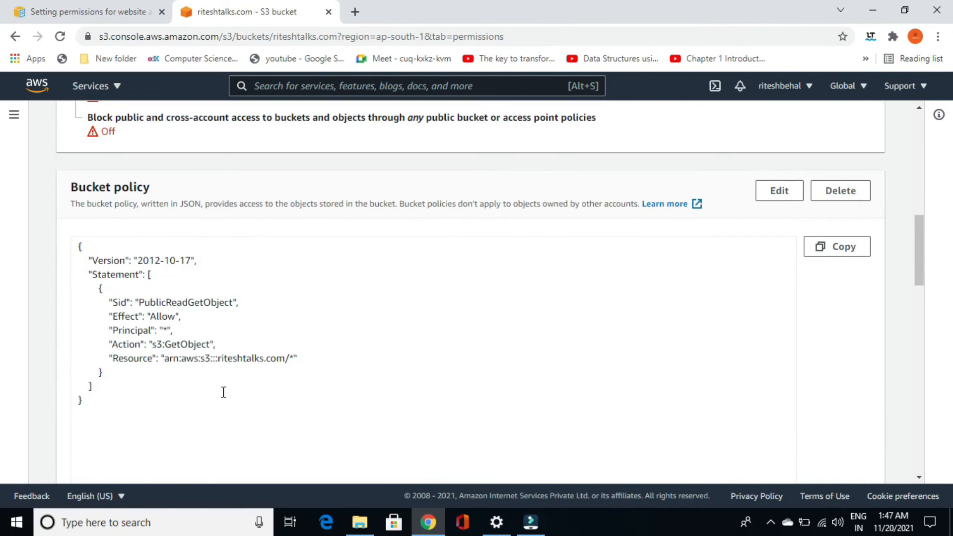
pyautogui.scroll(-10, 224, 387)
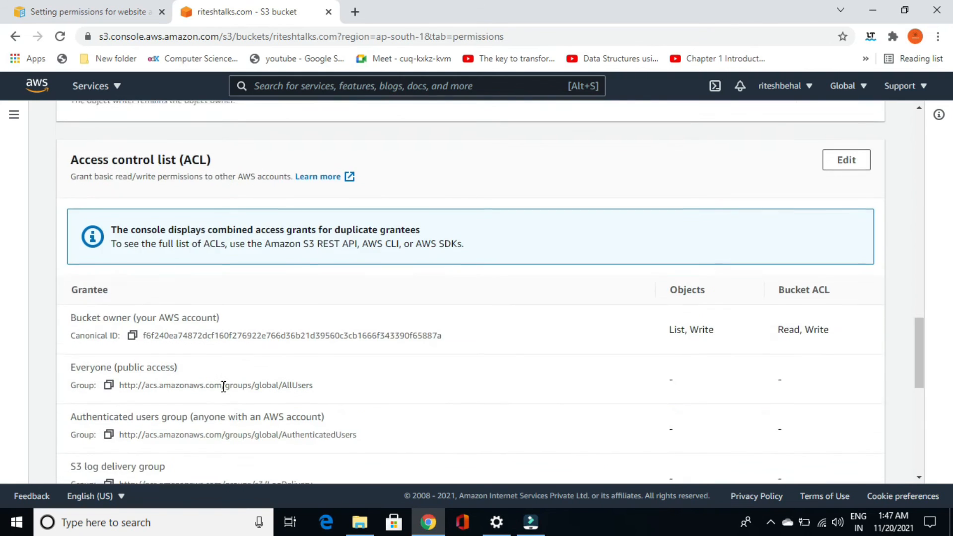
pyautogui.scroll(-5, 223, 387)
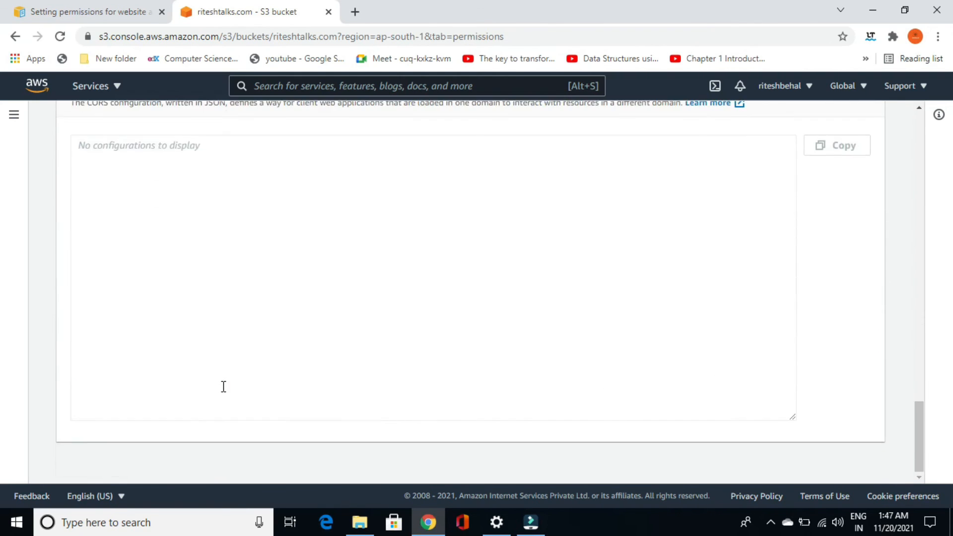
pyautogui.scroll(12, 223, 387)
pyautogui.scroll(15, 219, 377)
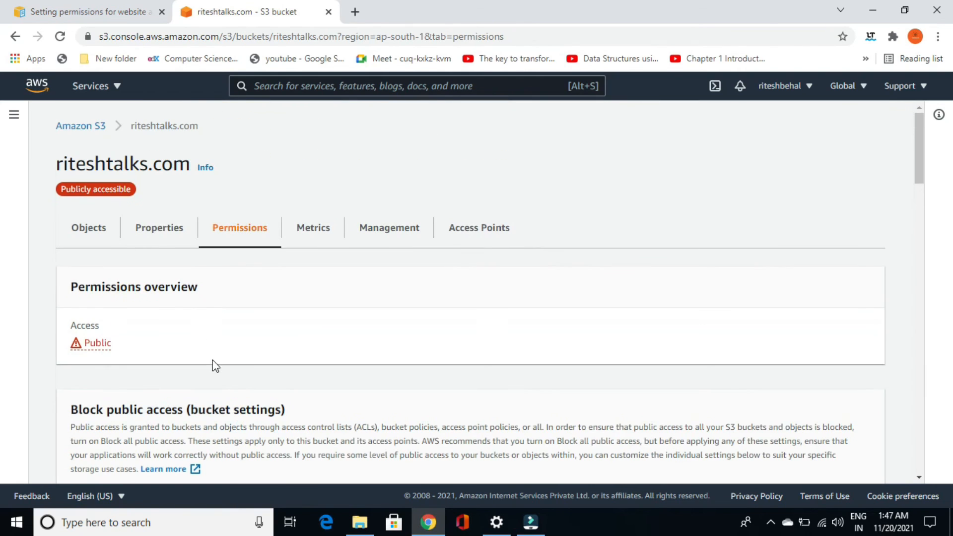
# Open the hosted website from the bucket website endpoint in the static website hosting properties.
pyautogui.click(156, 229)
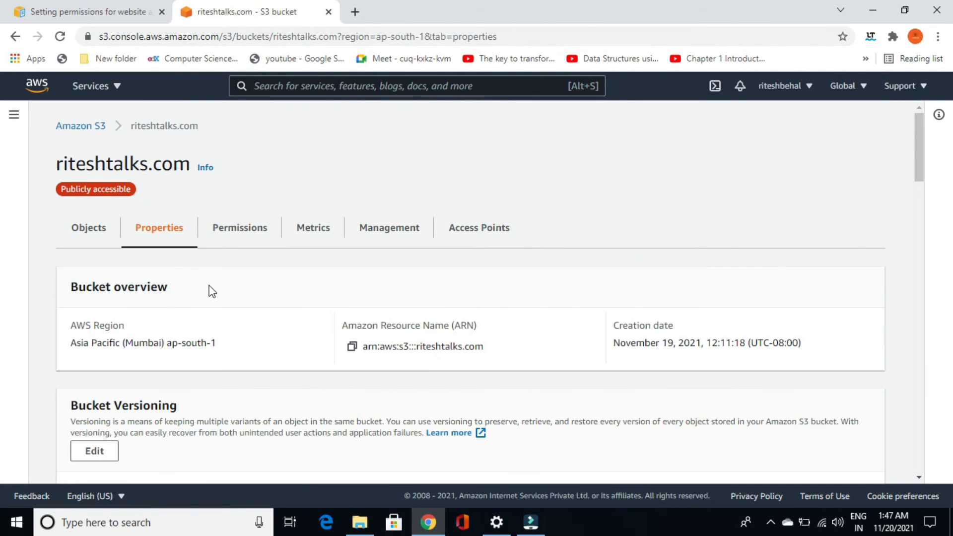
pyautogui.scroll(-10, 219, 343)
pyautogui.scroll(-10, 220, 348)
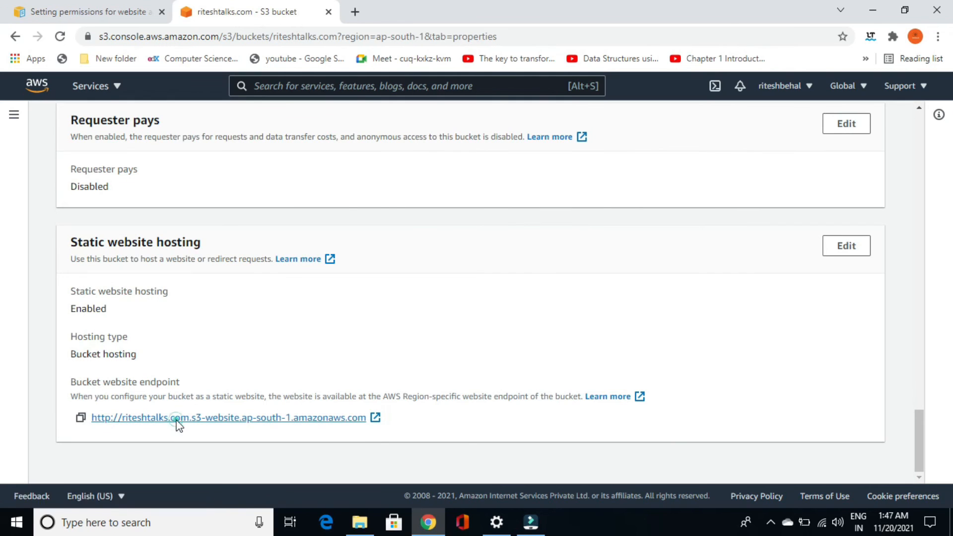
pyautogui.click(177, 423)
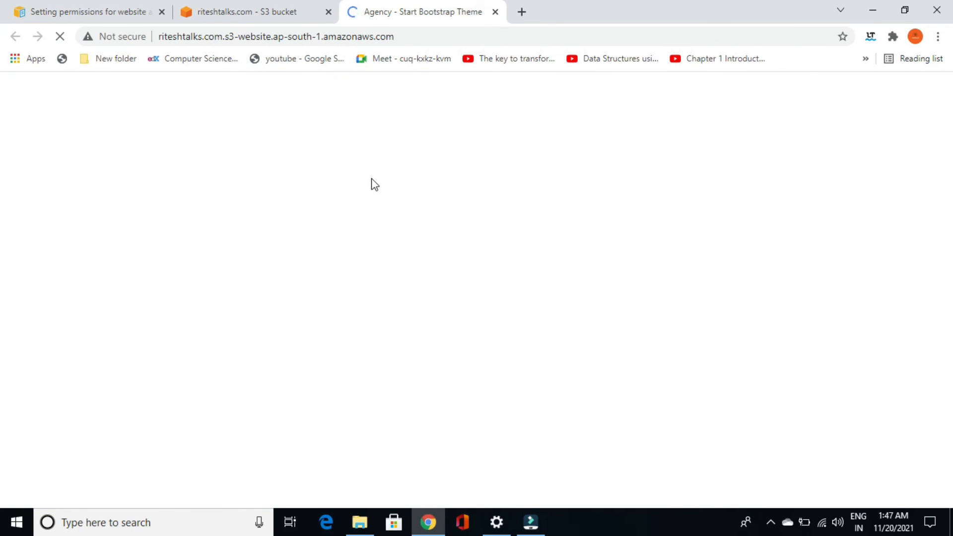